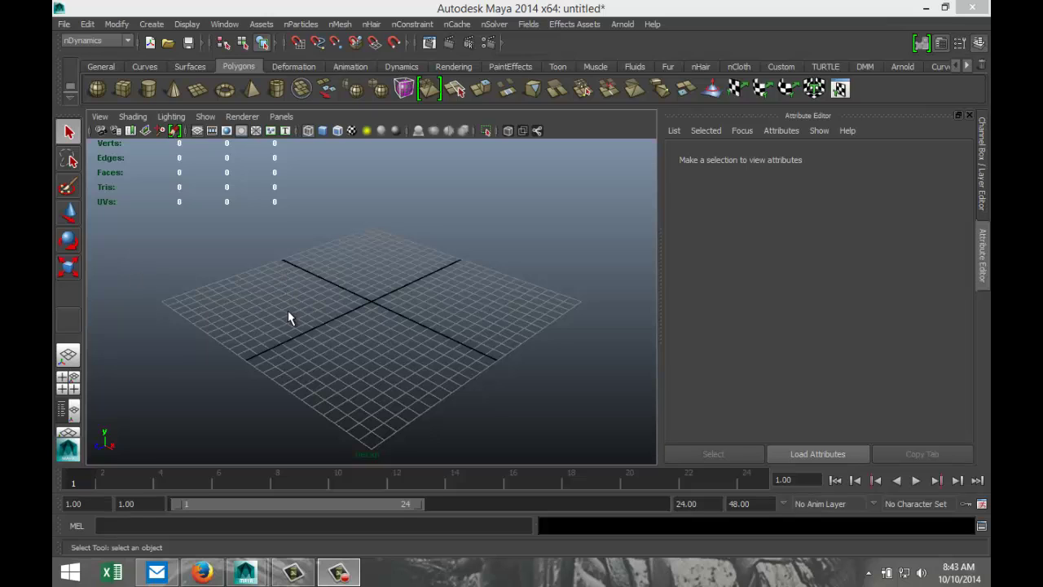
click(202, 572)
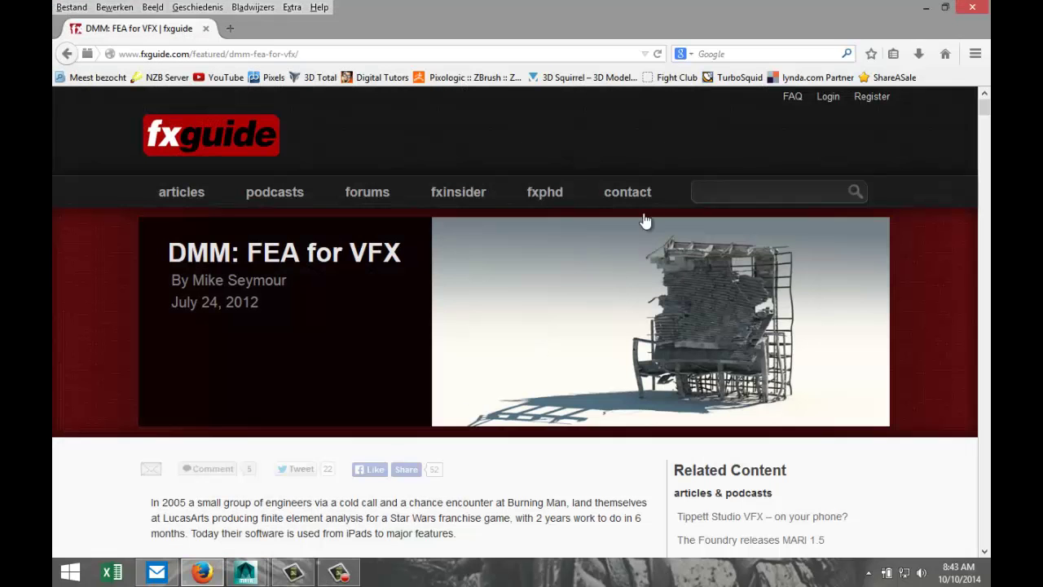
click(944, 53)
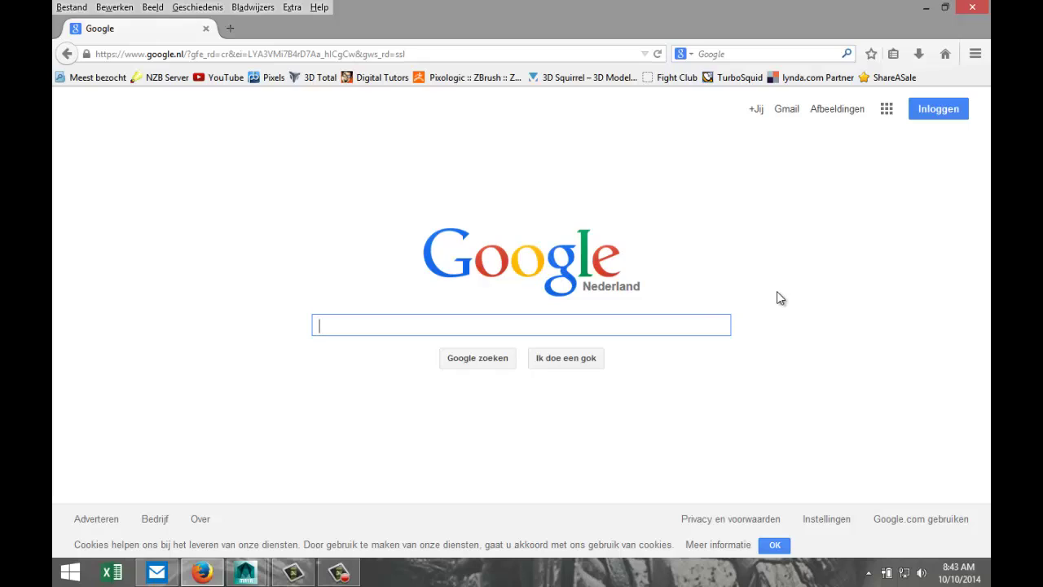
click(463, 54)
text(www)
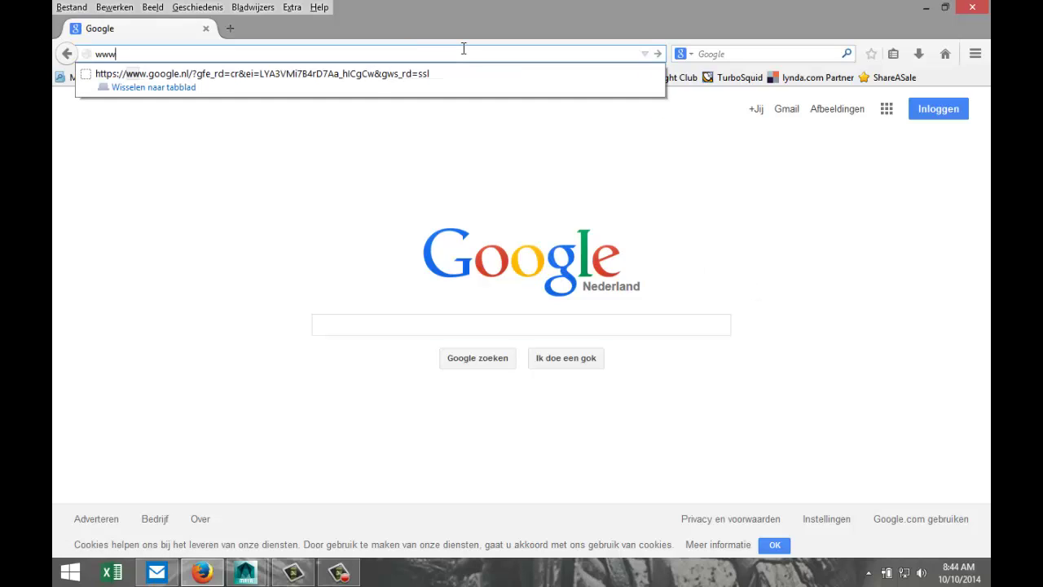
text(.pixe)
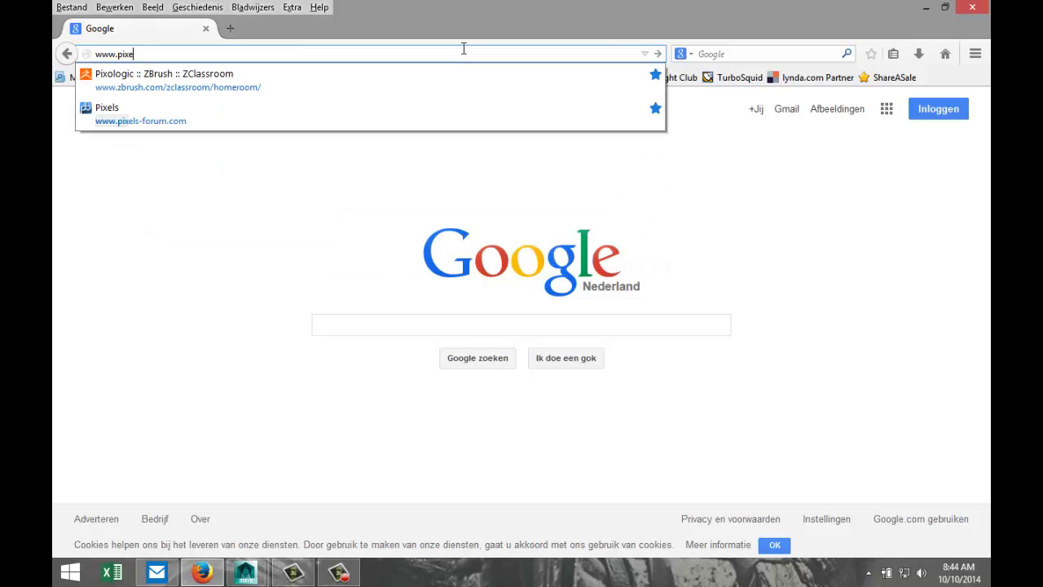
text(ls-forum)
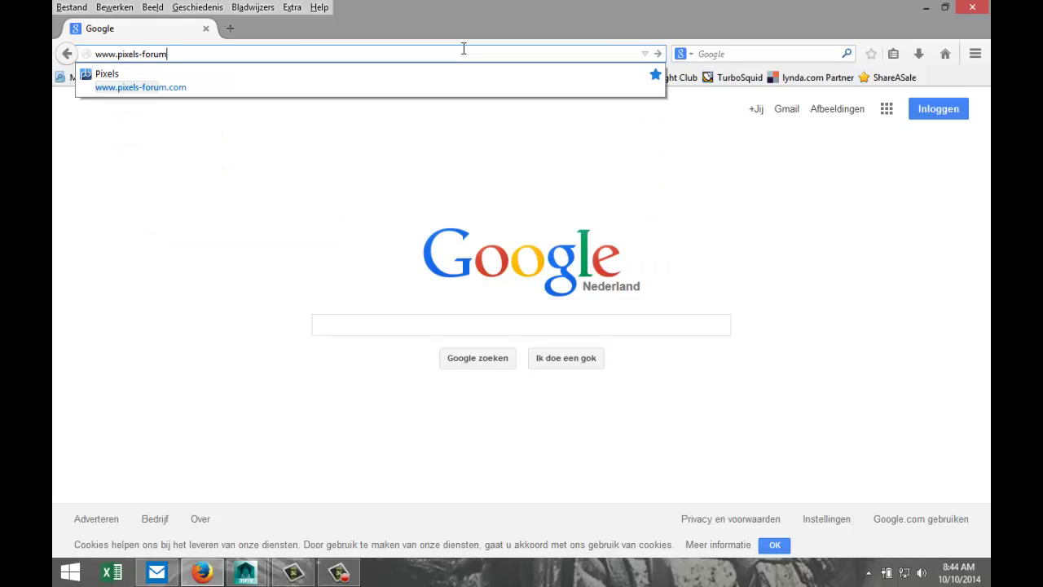
text(.com)
key(Return)
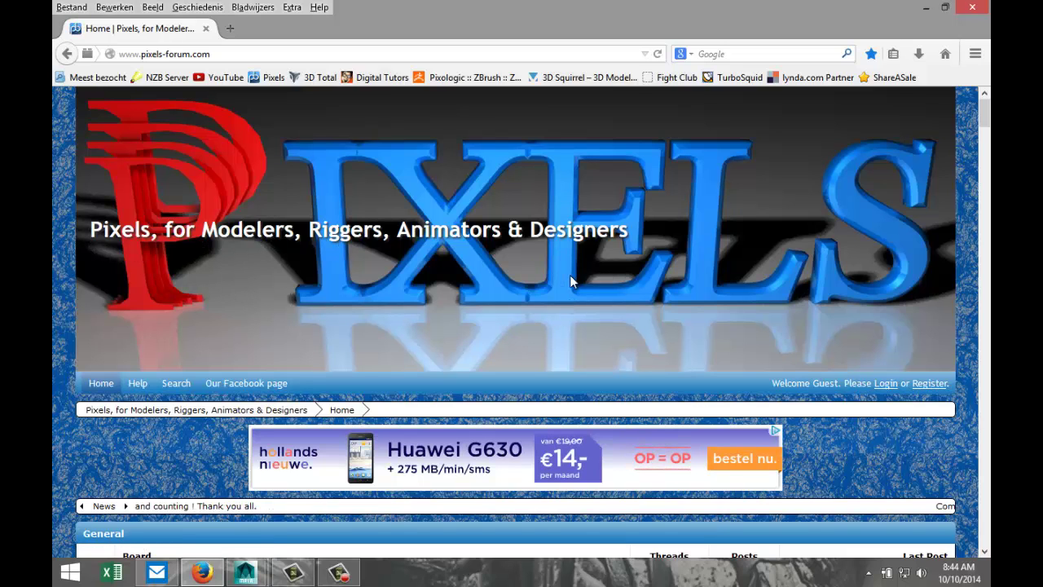
Open the forum's Free Plugins board in the category Useful websites with cool stuff
scroll(571, 275, down, 3)
scroll(594, 277, down, 15)
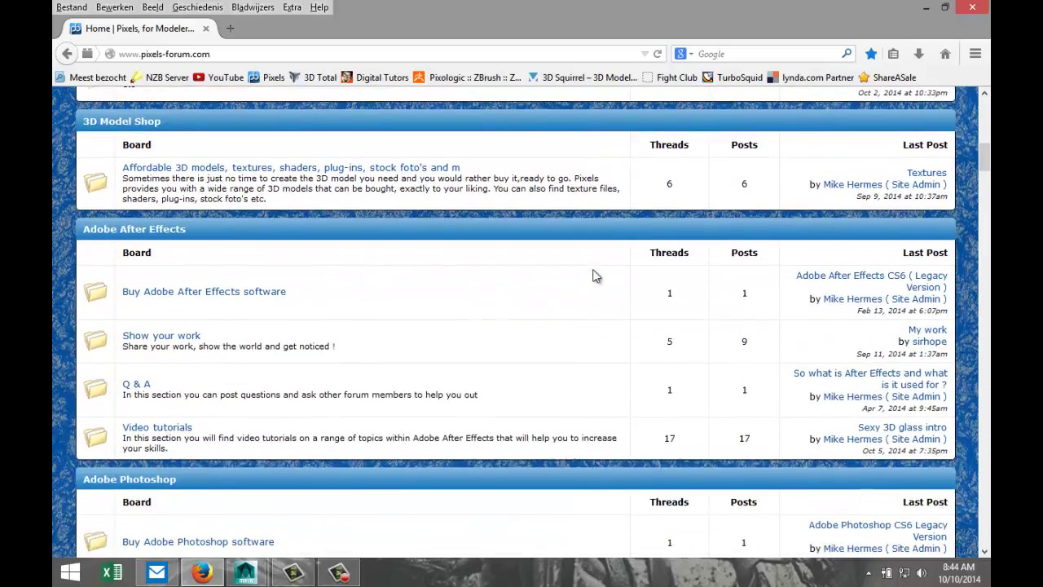
scroll(594, 276, up, 18)
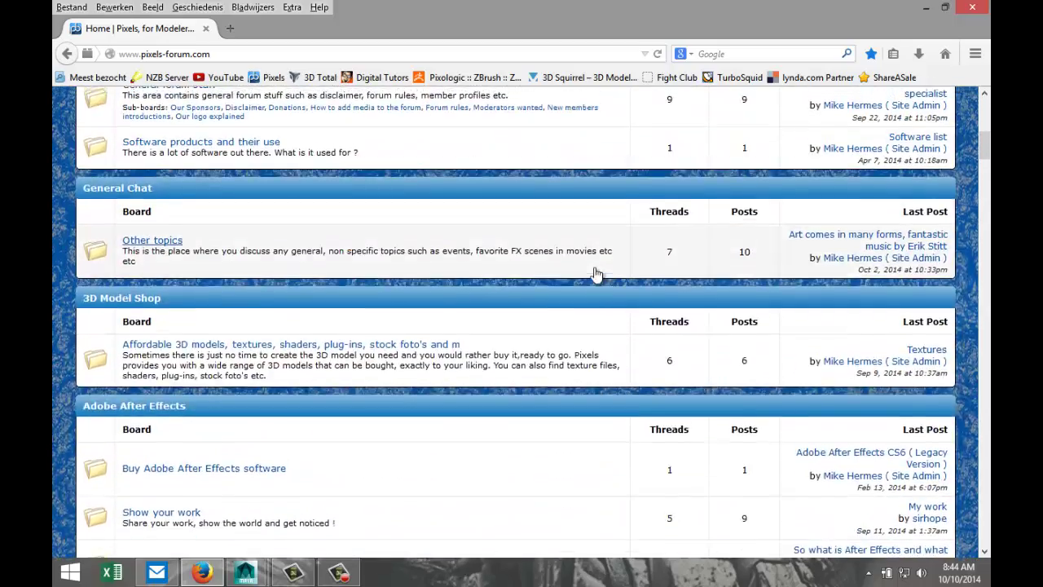
scroll(593, 274, up, 2)
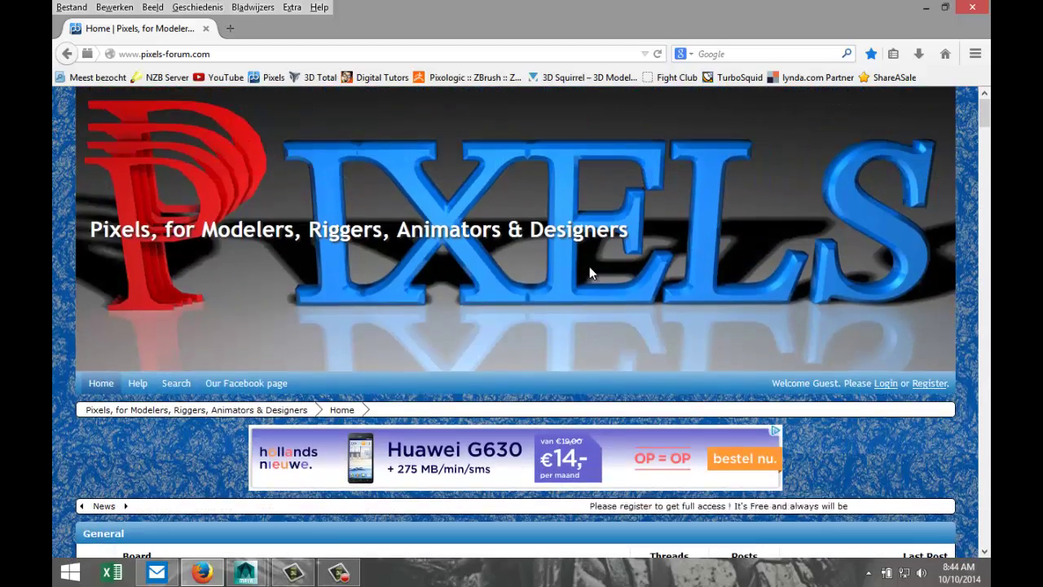
scroll(590, 272, down, 2)
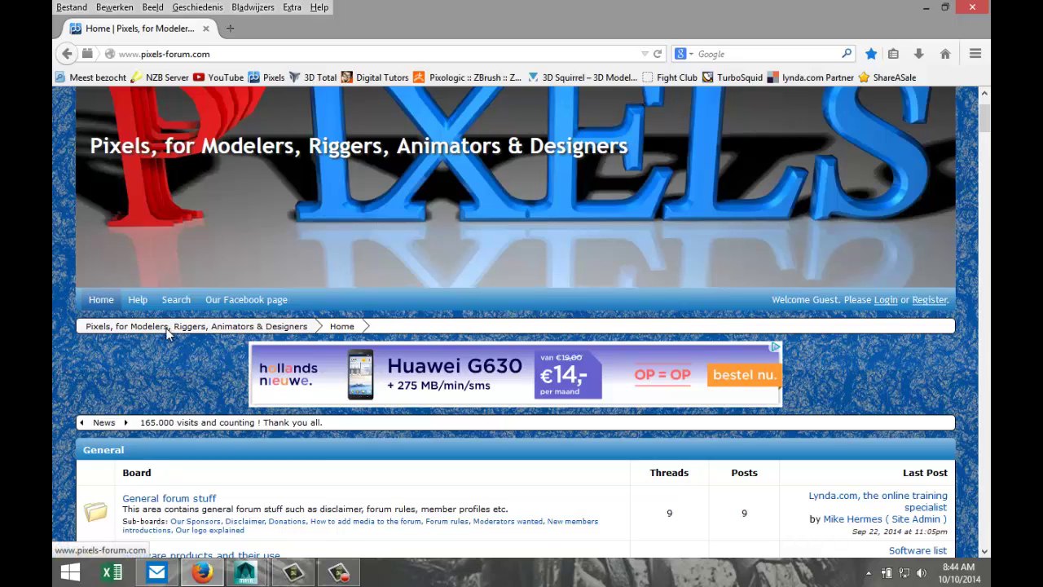
mouse_move(198, 324)
mouse_move(180, 437)
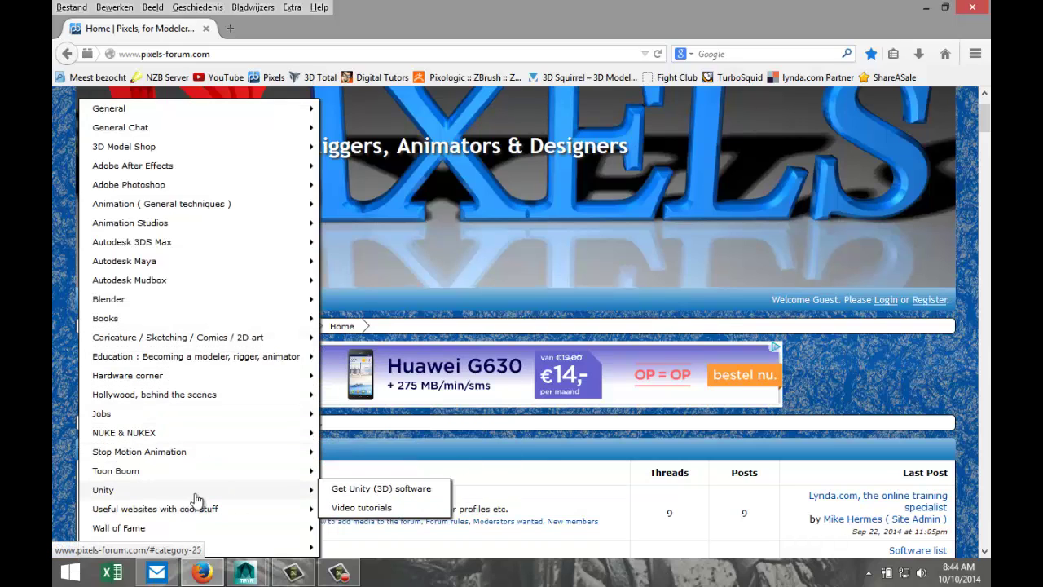
mouse_move(195, 512)
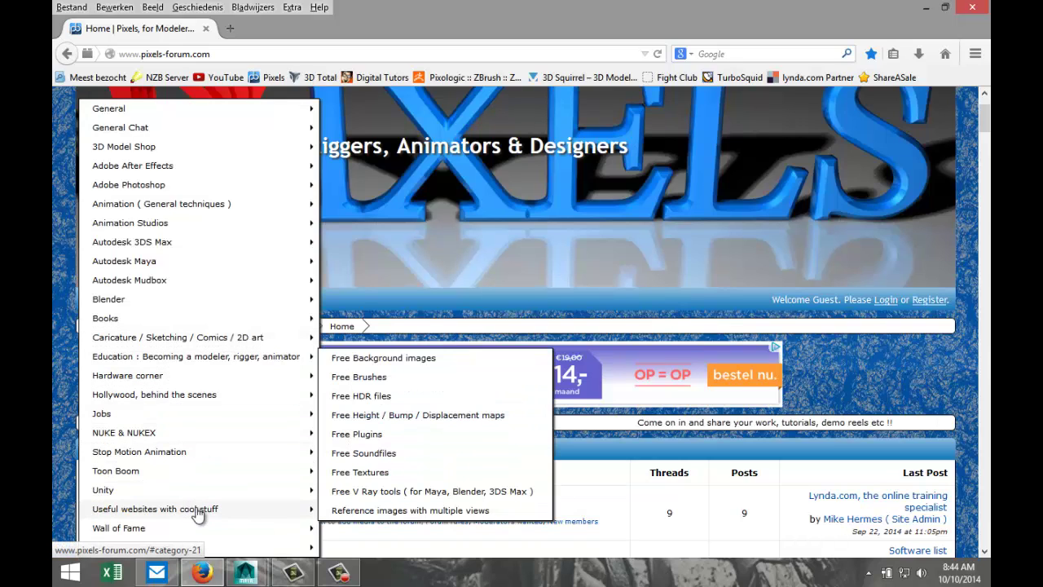
click(373, 433)
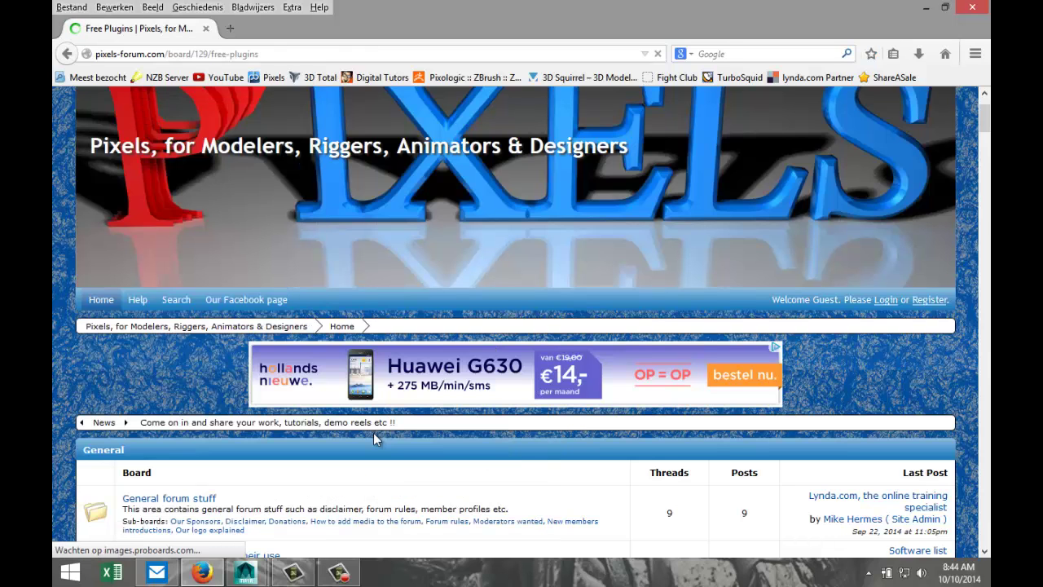
Open the thread Get Maya 2012, 2013 or 2014 DMM Plugin for free and follow its Pixelux link
scroll(289, 425, down, 5)
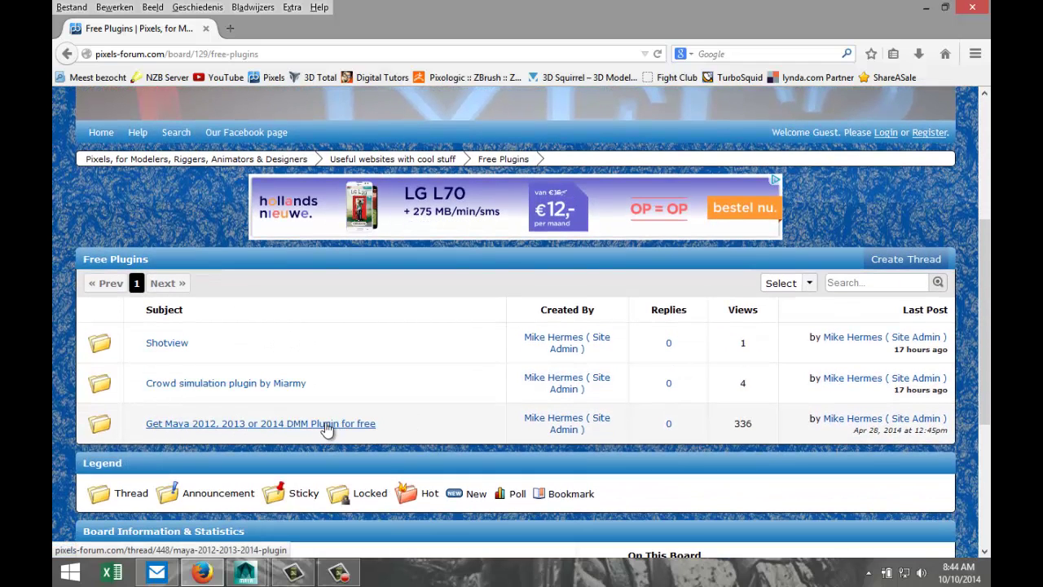
mouse_move(327, 430)
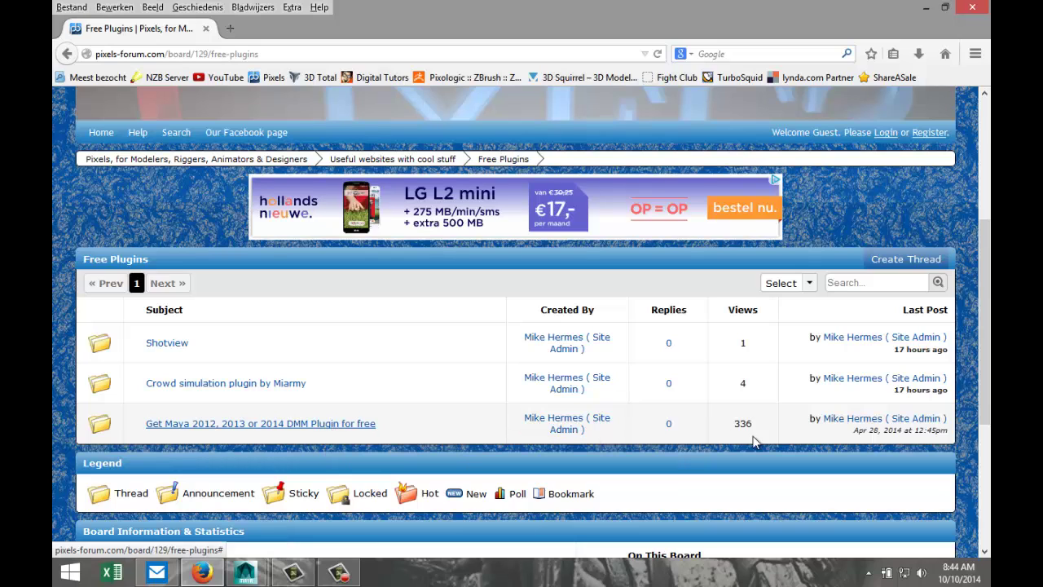
click(291, 424)
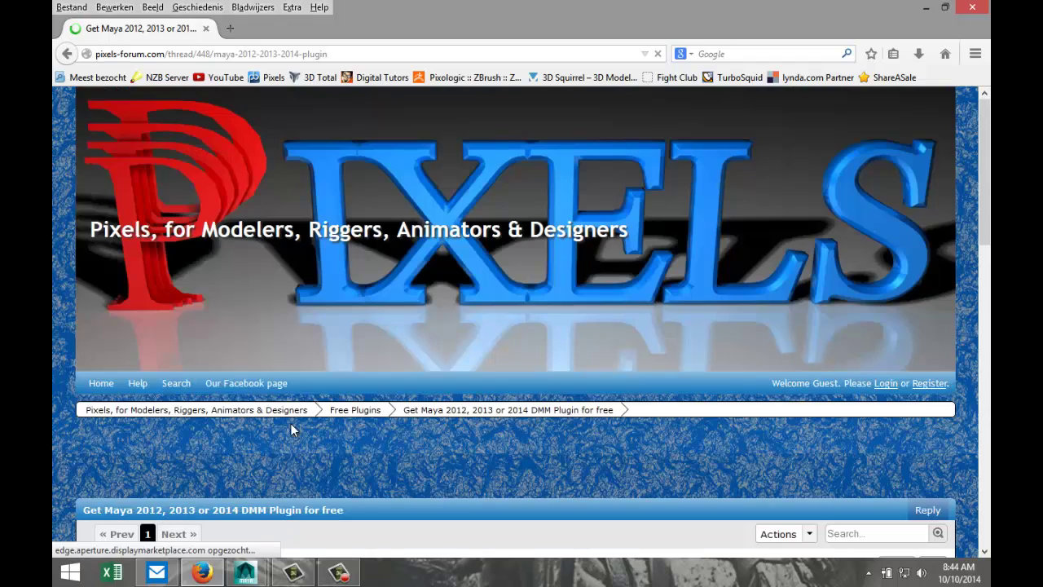
scroll(292, 427, down, 5)
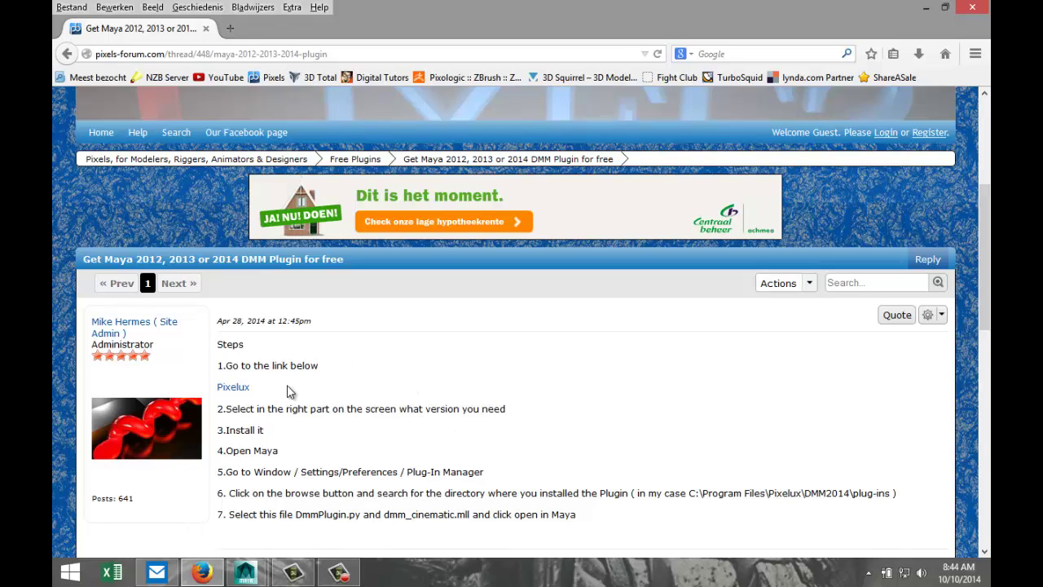
click(233, 388)
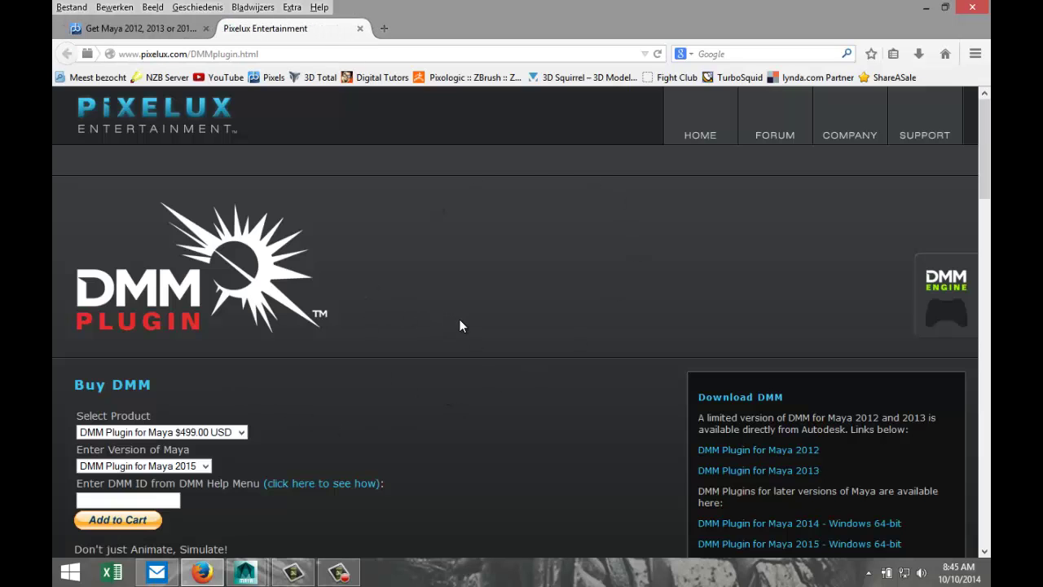
Download the DMM Plugin for Maya 2014 - Windows 64-bit and save the installer file
scroll(459, 326, down, 4)
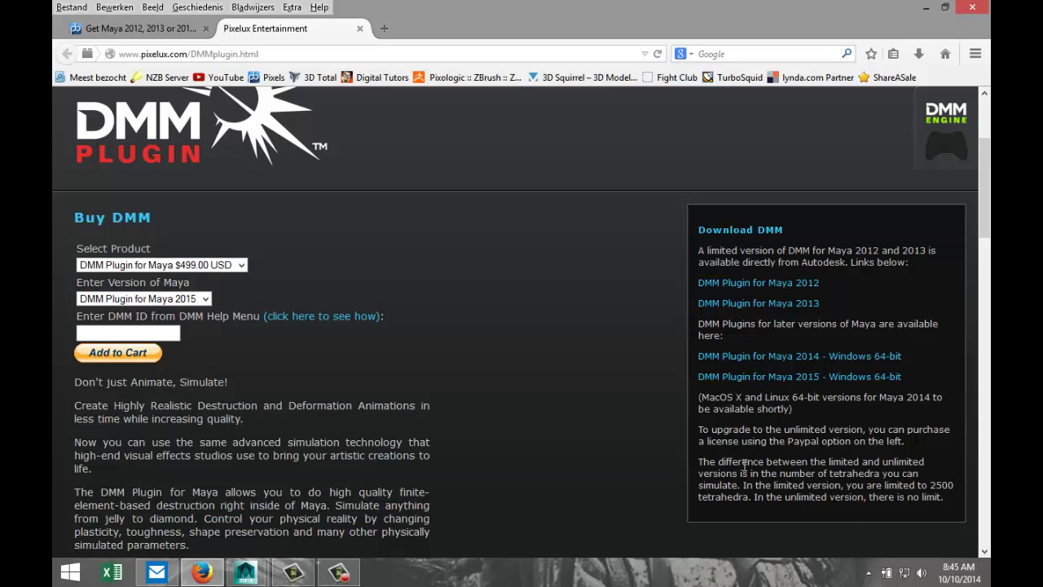
click(869, 358)
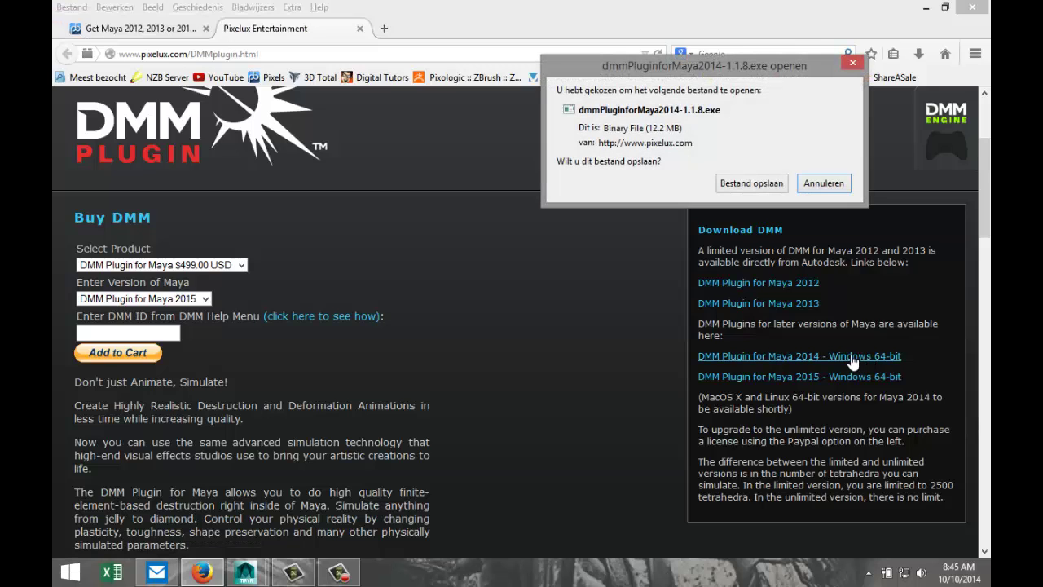
click(743, 184)
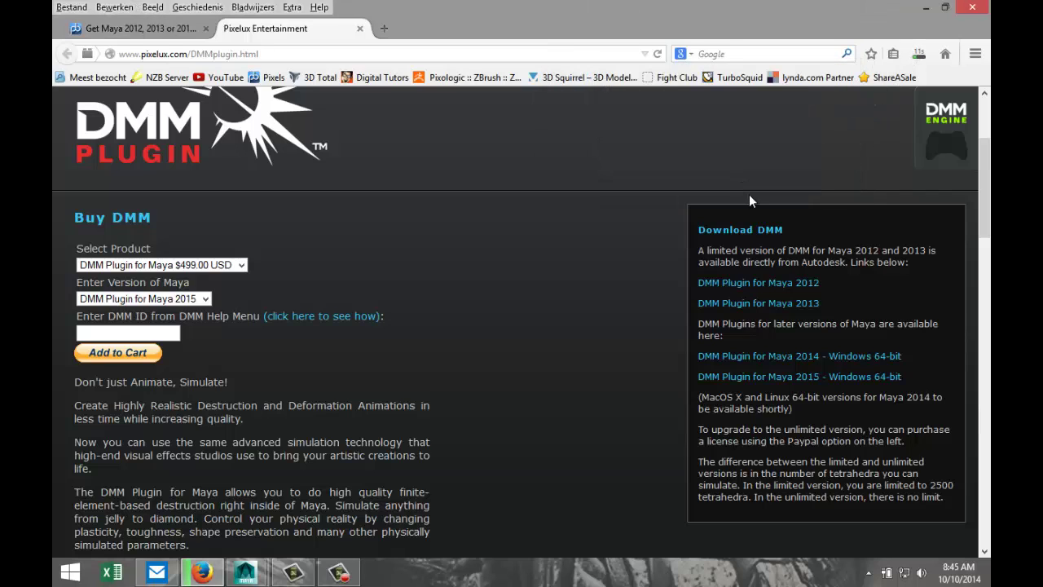
Run the downloaded DMM plugin installer and complete the PixeluxDMMforMaya214 setup with the Modify option
click(919, 55)
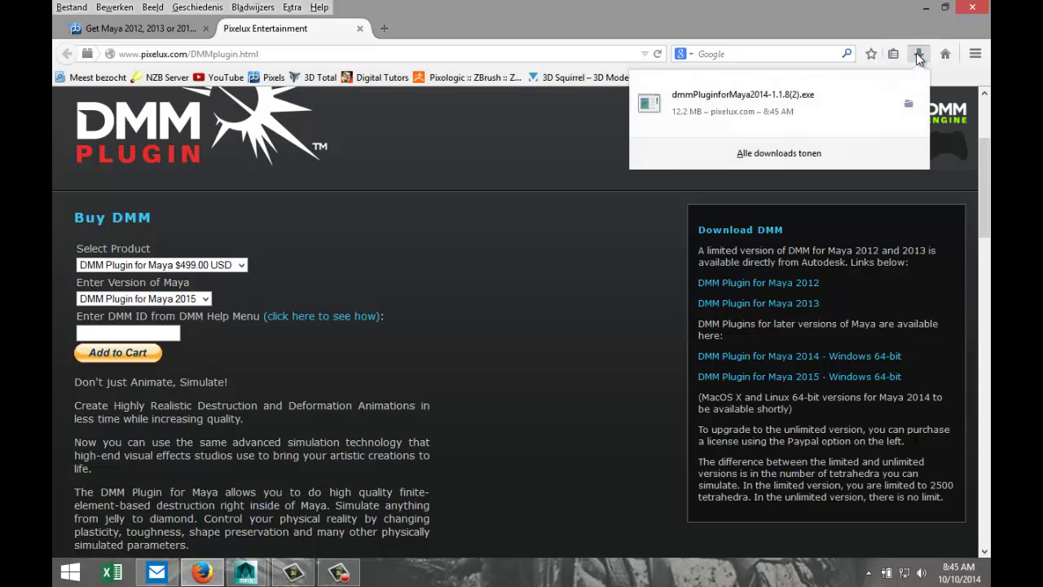
click(714, 115)
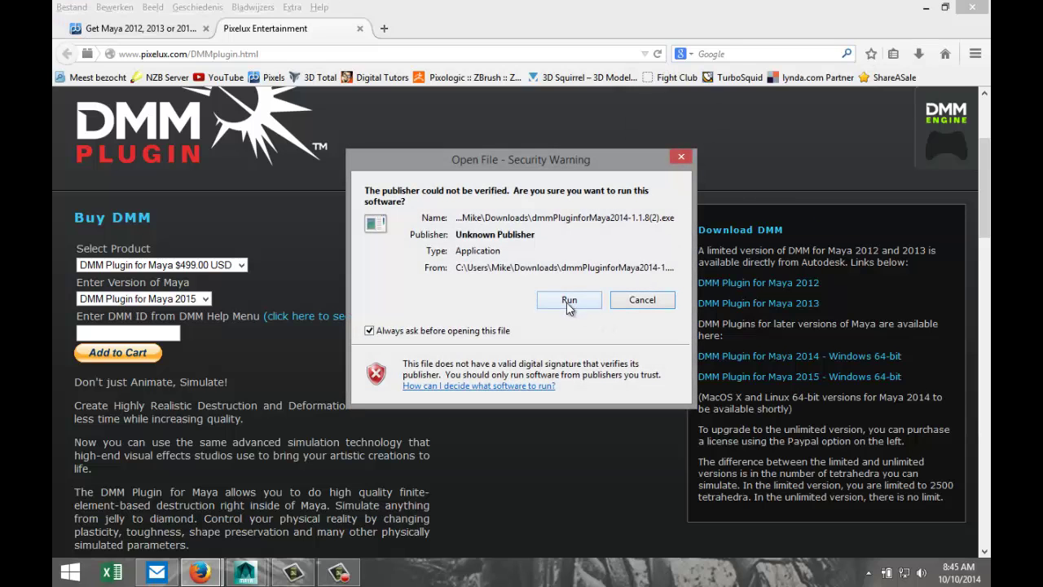
click(568, 300)
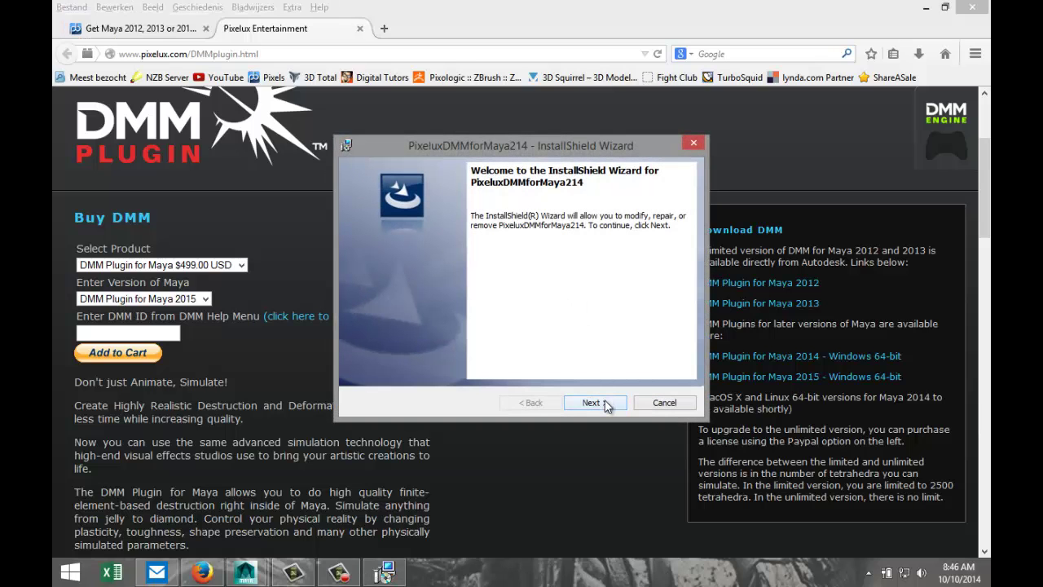
click(606, 404)
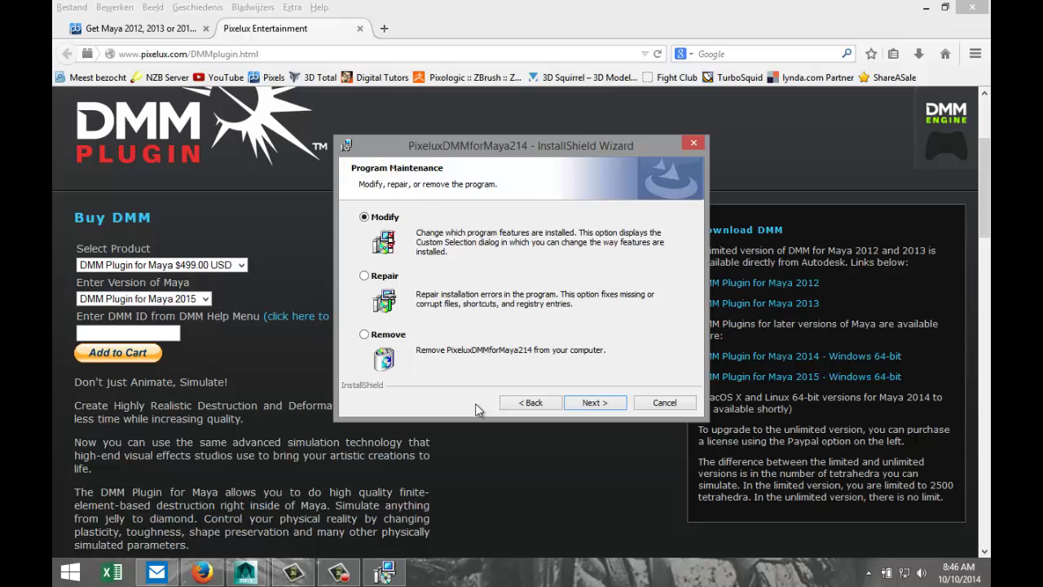
click(614, 409)
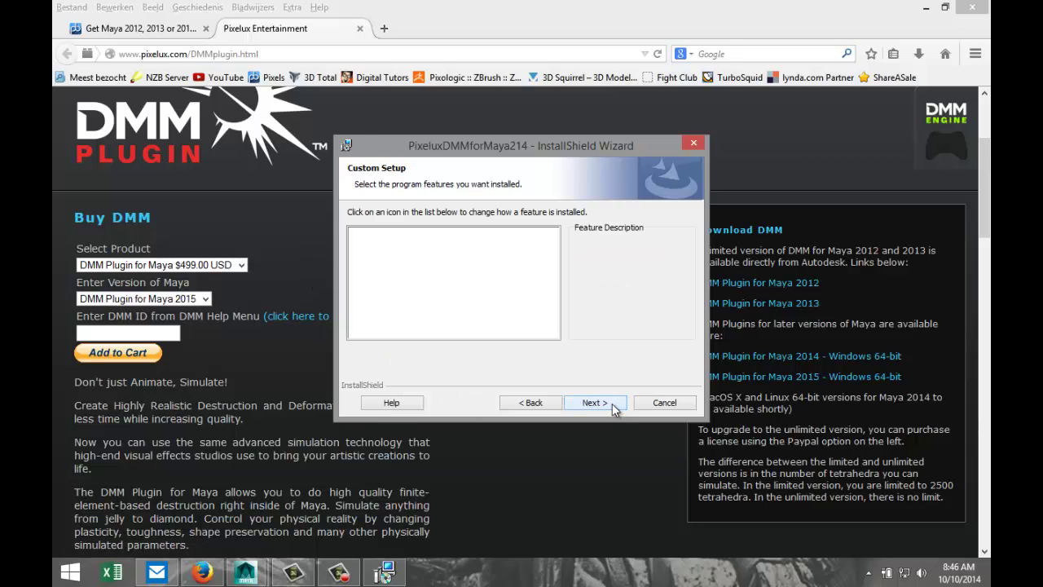
click(614, 408)
click(614, 409)
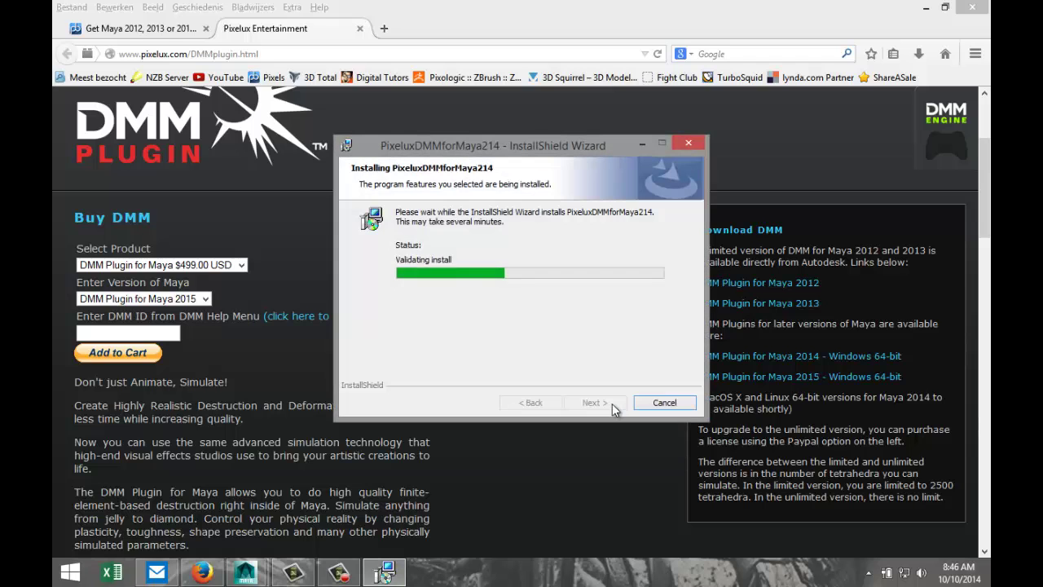
click(614, 409)
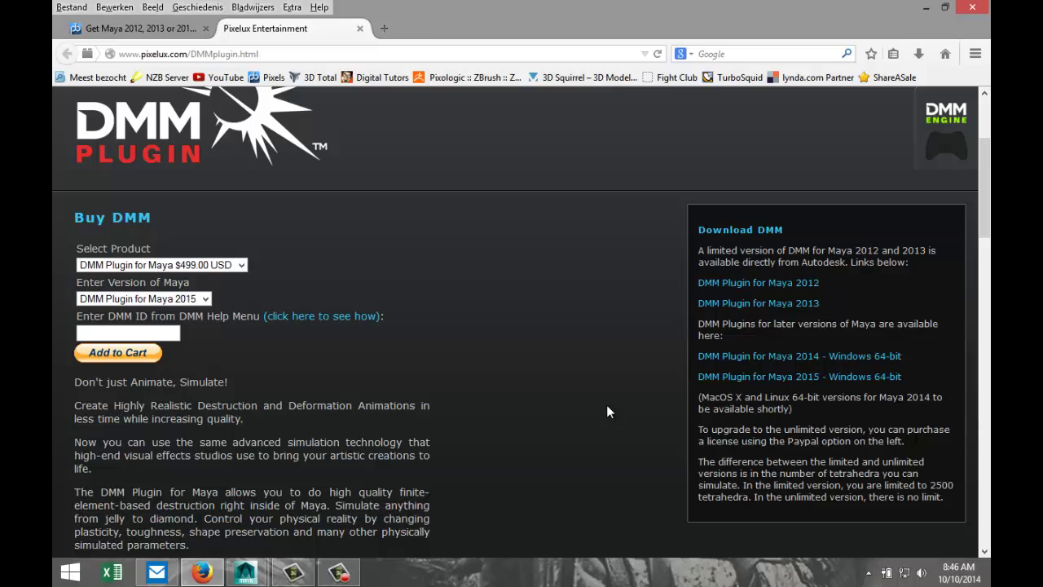
Switch to Maya 2014 and open the Plug-in Manager at the Pixelux DMM2014 plug-ins
mouse_move(247, 578)
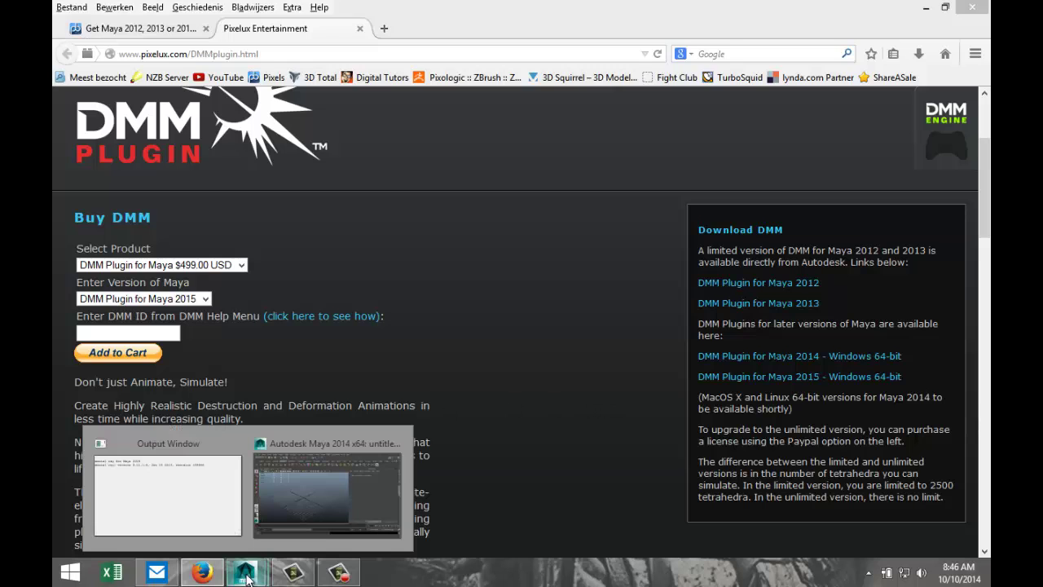
click(324, 496)
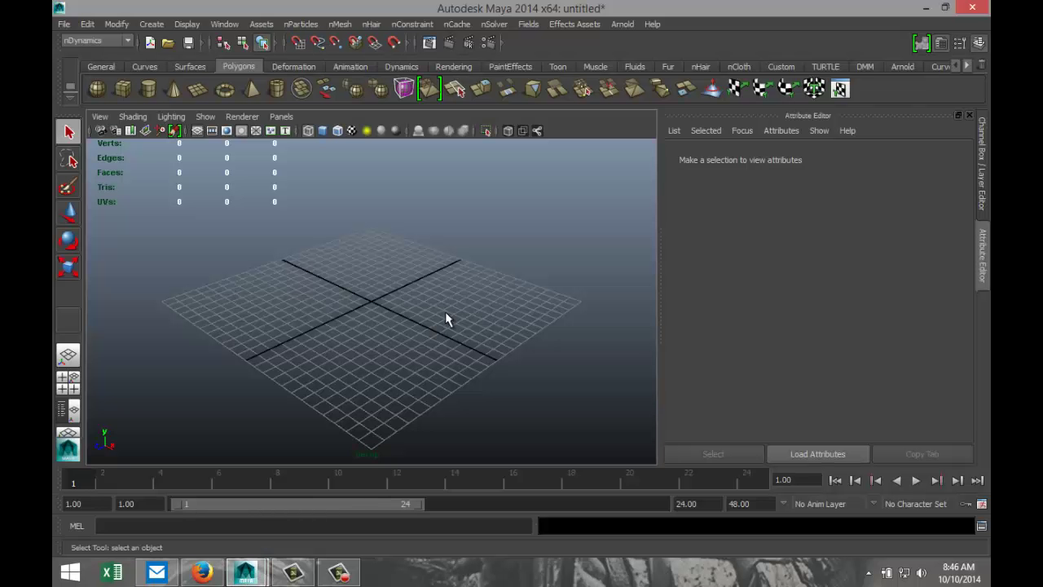
click(225, 24)
mouse_move(295, 104)
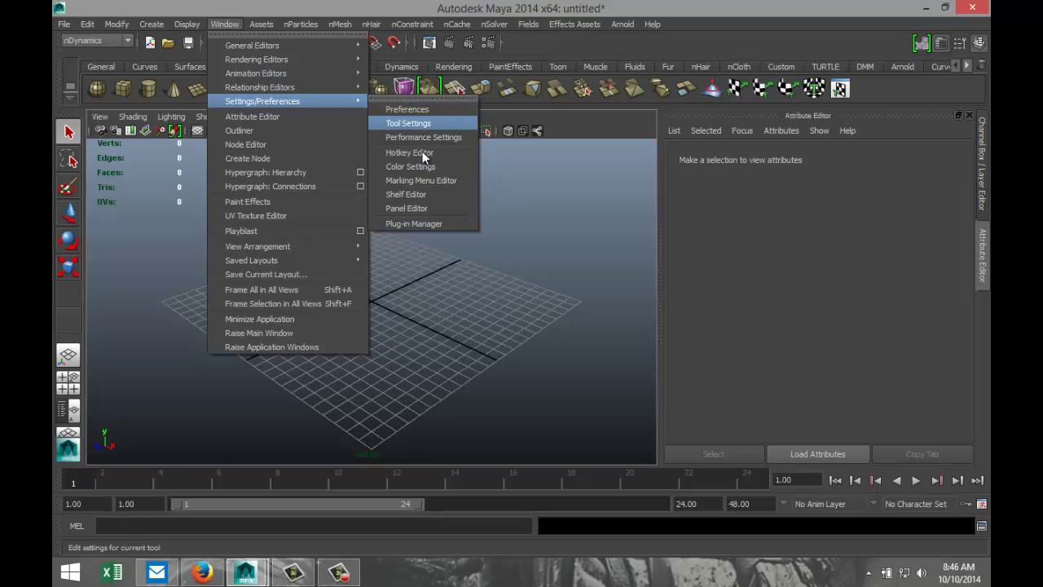
click(444, 224)
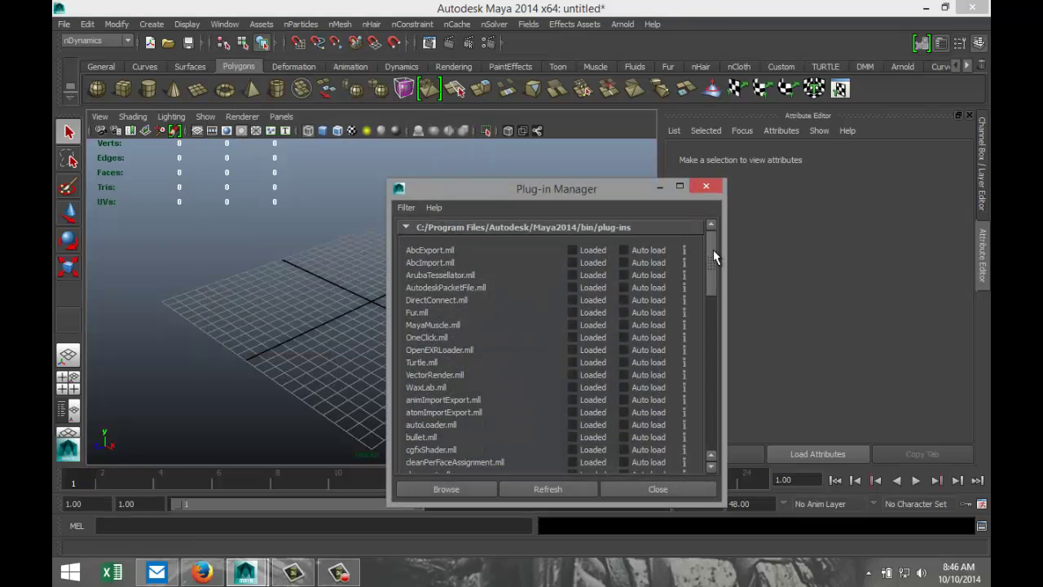
drag(713, 253, 723, 428)
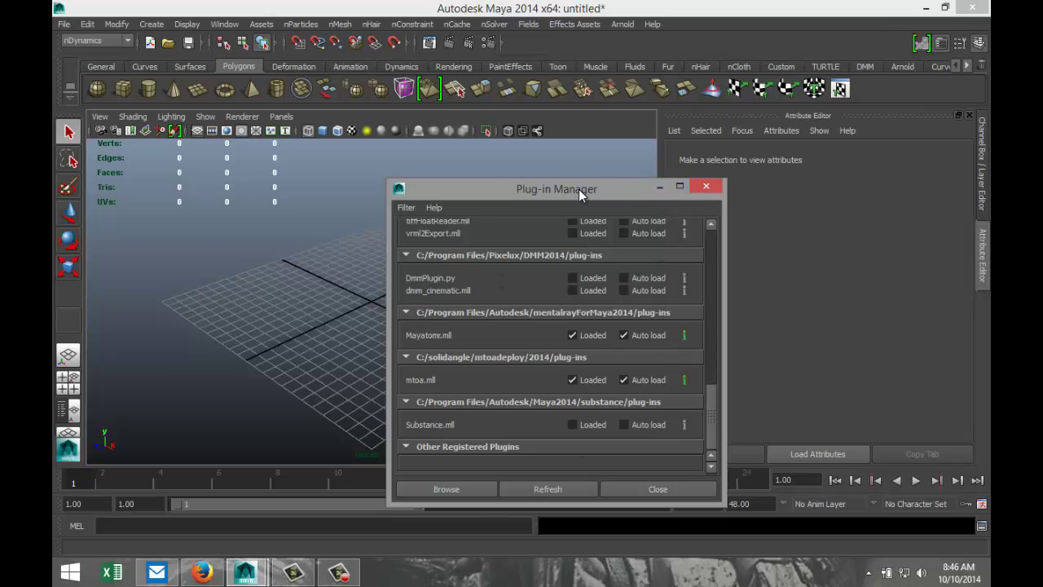
Browse to C:\Program Files\Pixelux\DMM2014\plug-ins from the Plug-in Manager and load dmm_cinematic.mll
click(448, 489)
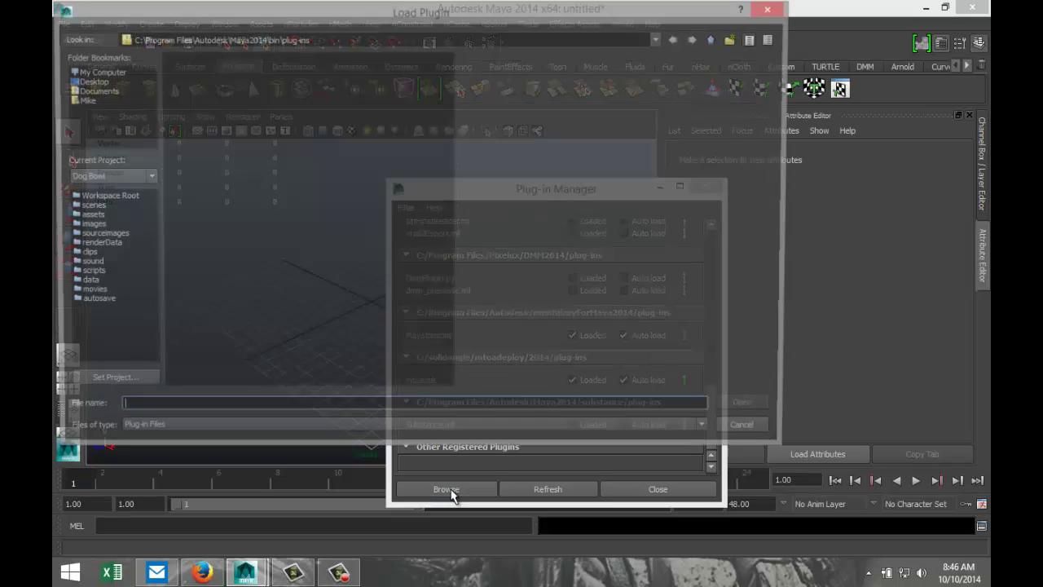
click(96, 73)
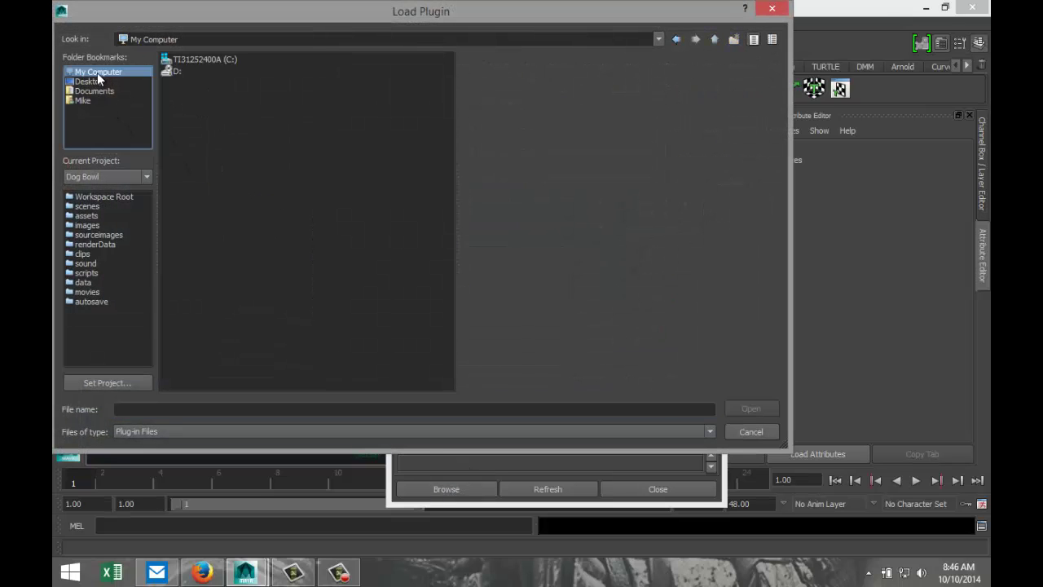
double_click(198, 60)
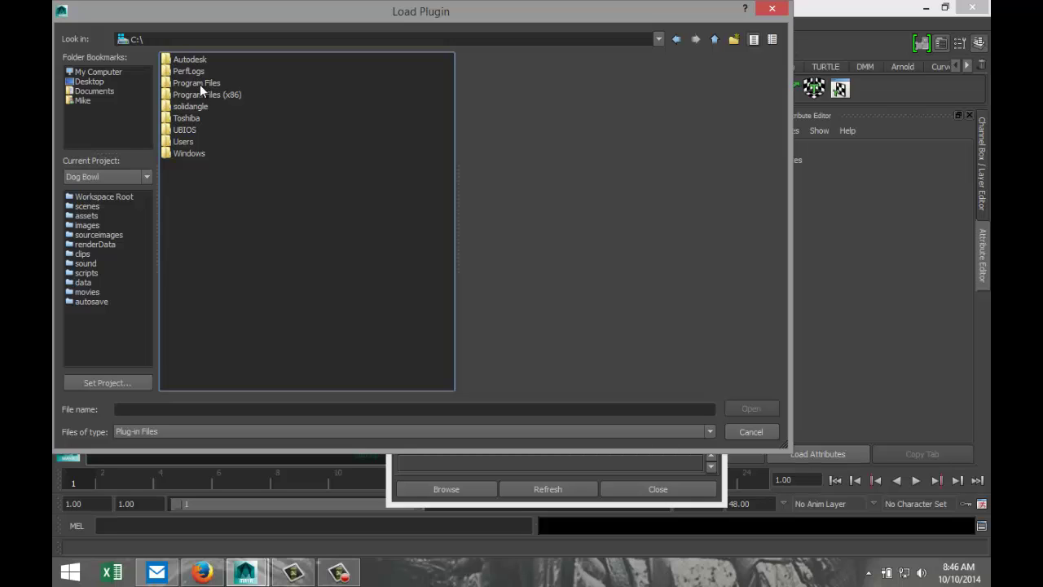
double_click(200, 83)
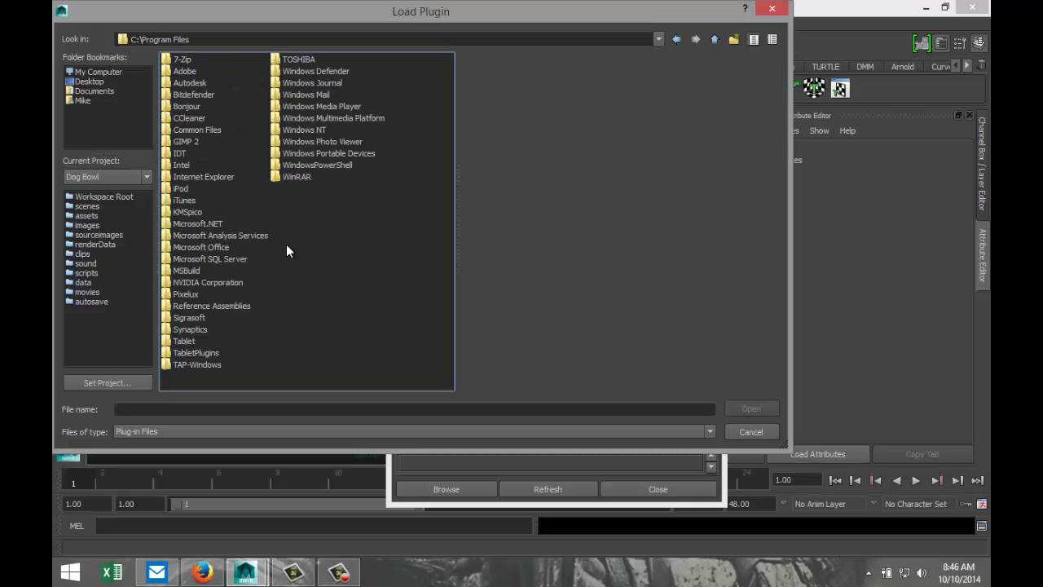
double_click(183, 295)
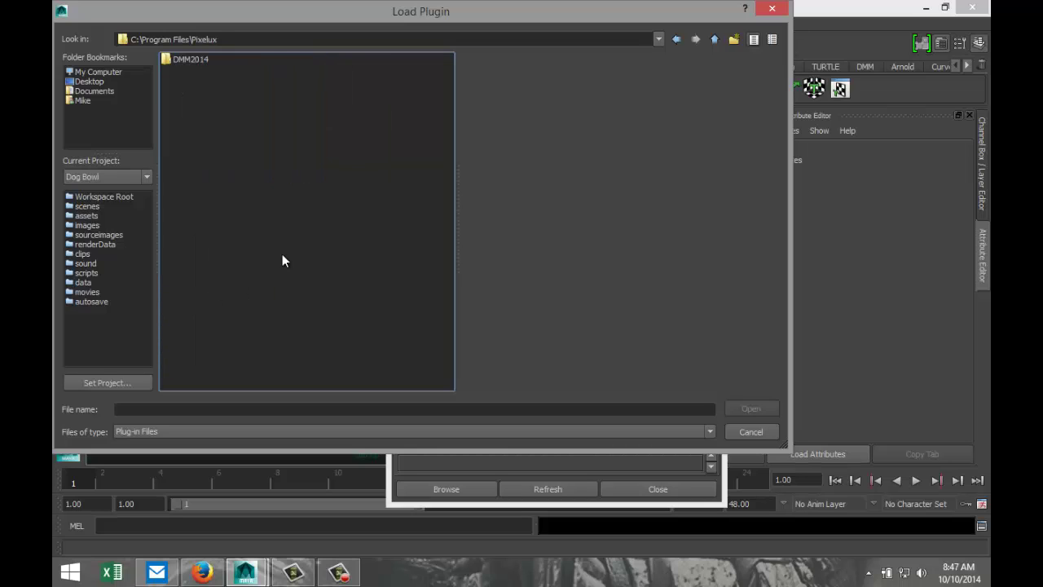
double_click(196, 59)
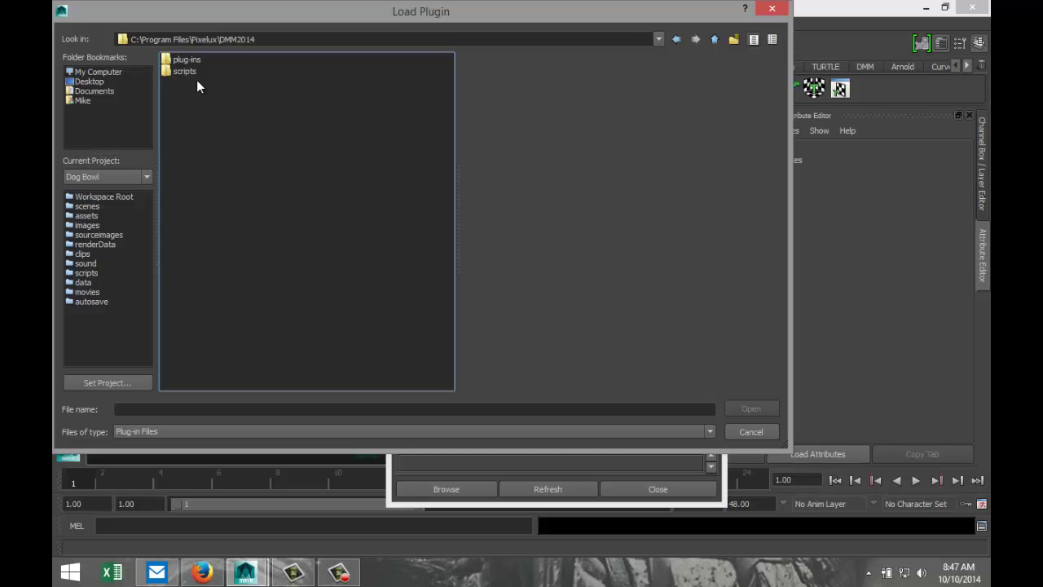
double_click(194, 61)
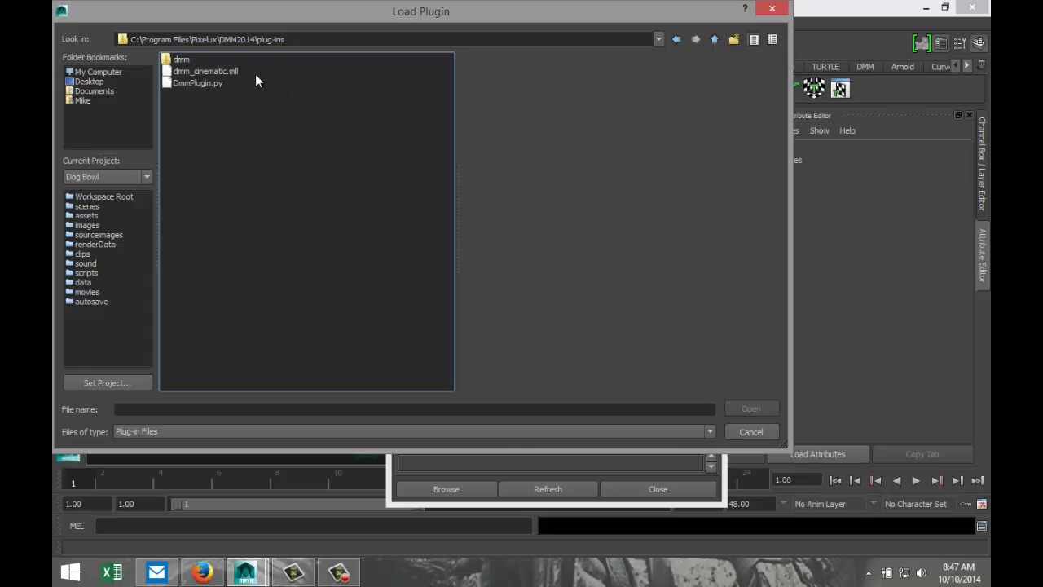
click(231, 74)
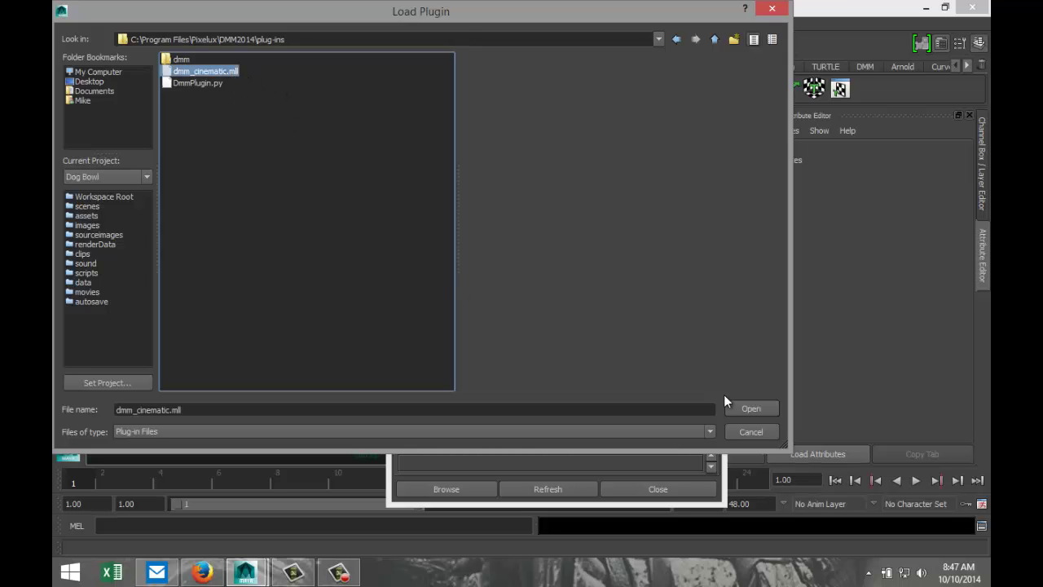
click(750, 409)
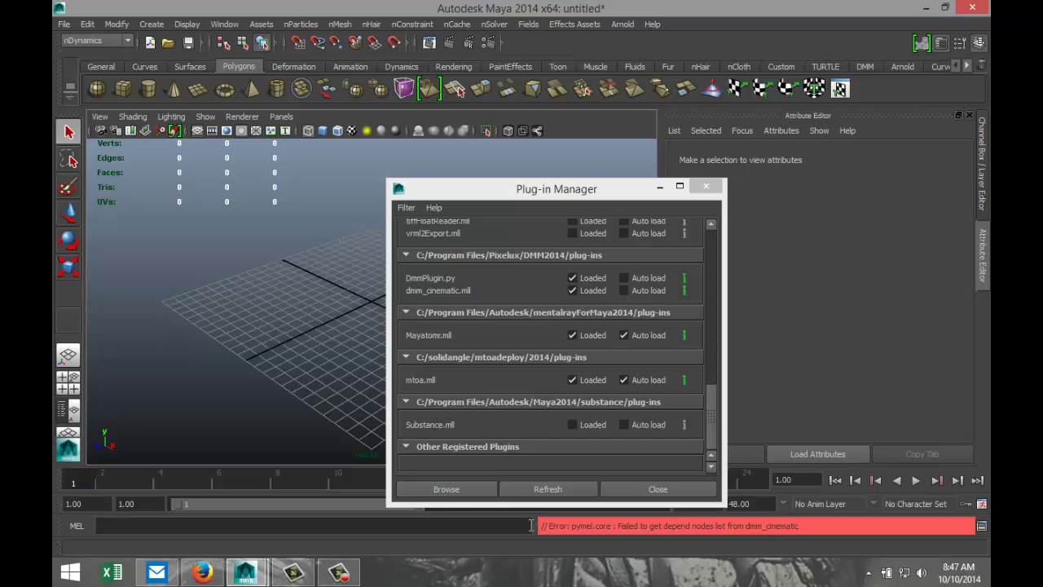
Load DmmPlugin.py from the same DMM2014 plug-ins folder through the Plug-in Manager
click(452, 495)
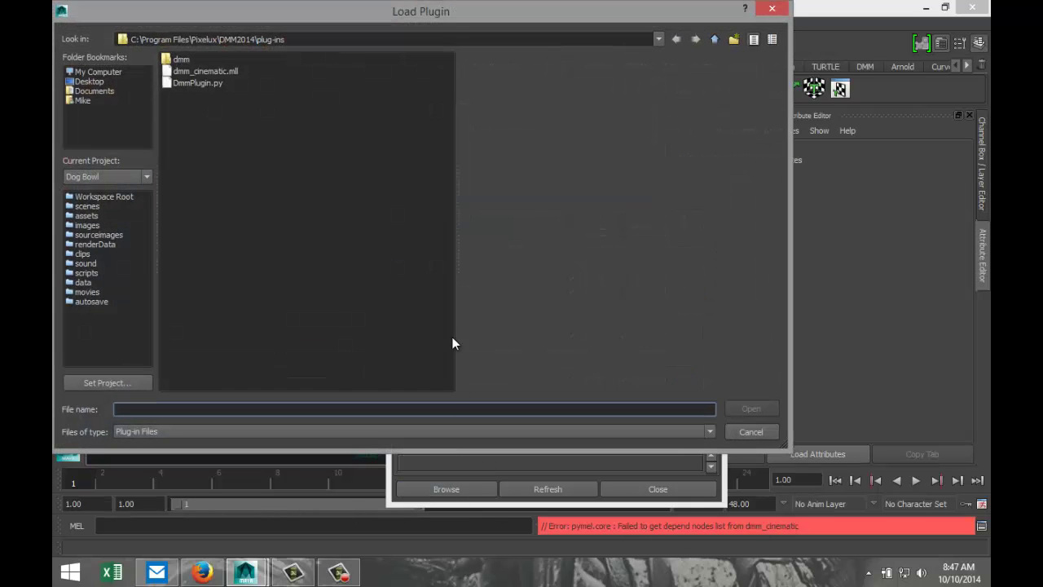
click(203, 84)
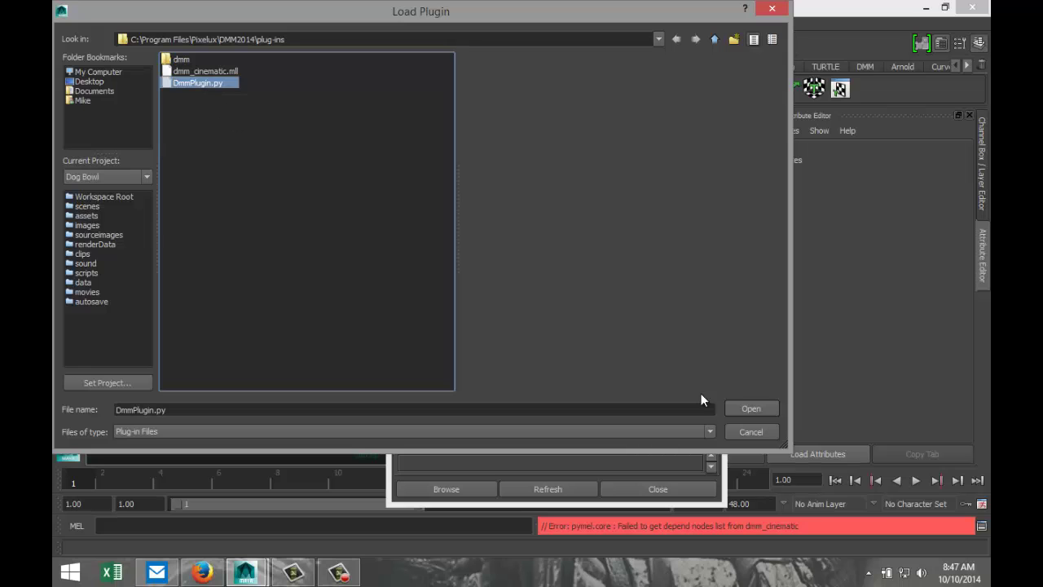
click(748, 409)
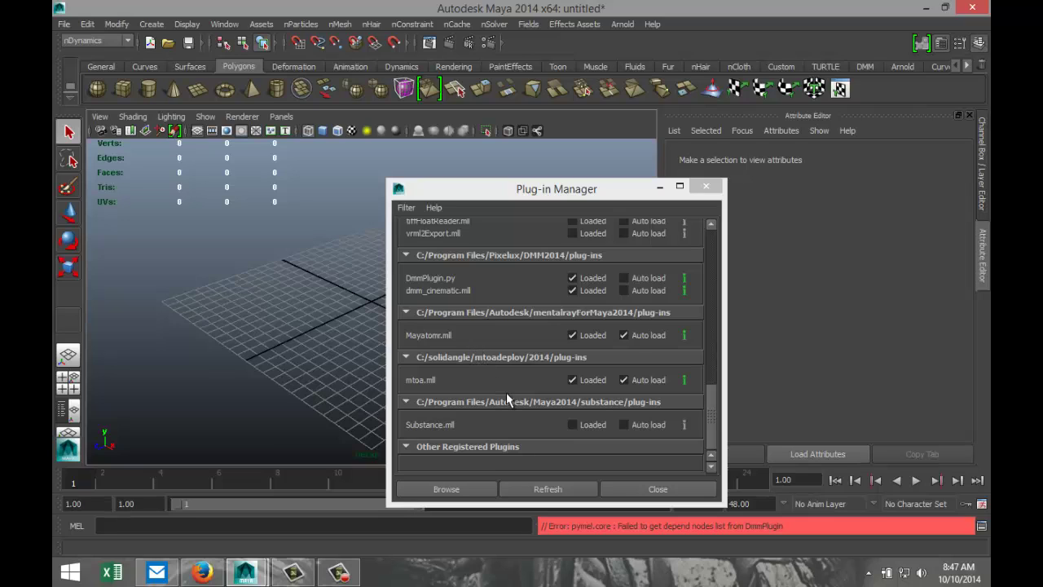
Turn on Auto load for DmmPlugin.py and dmm_cinematic.mll, and close the Plug-in Manager
scroll(504, 393, up, 2)
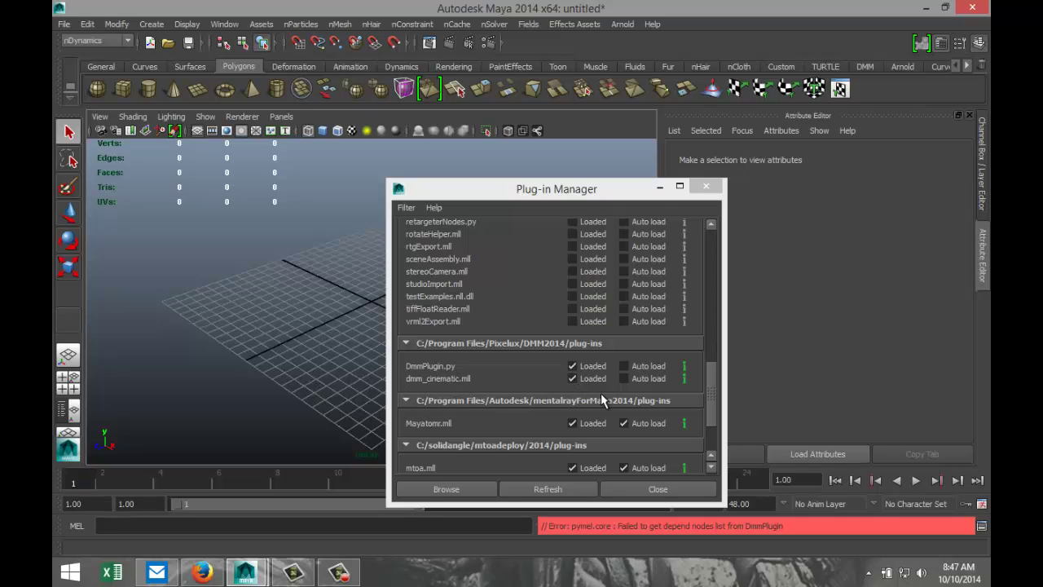
click(624, 366)
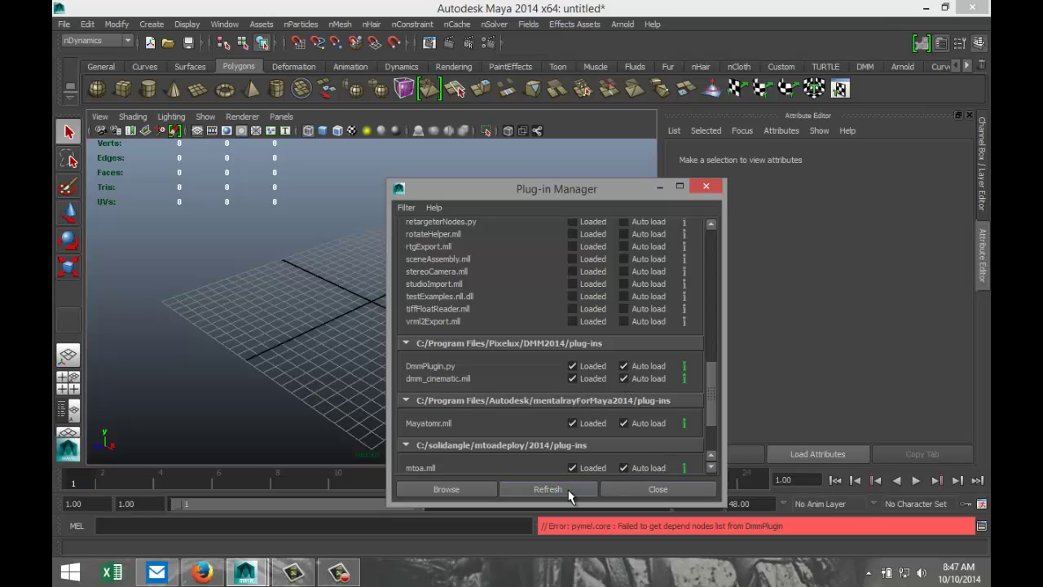
click(660, 489)
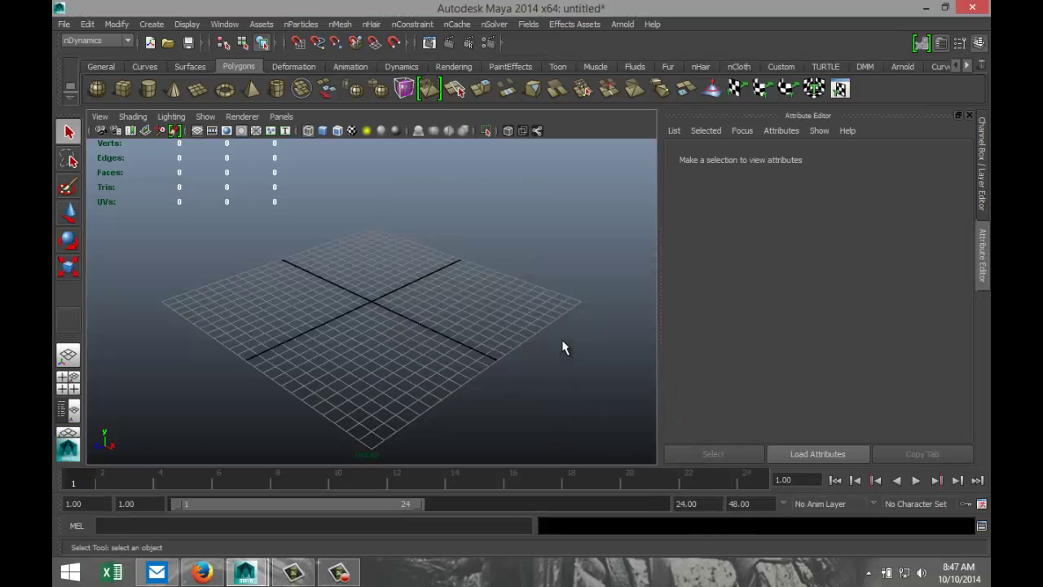
Change the menu set from nDynamics to DMM and show the DMM shelf
click(128, 41)
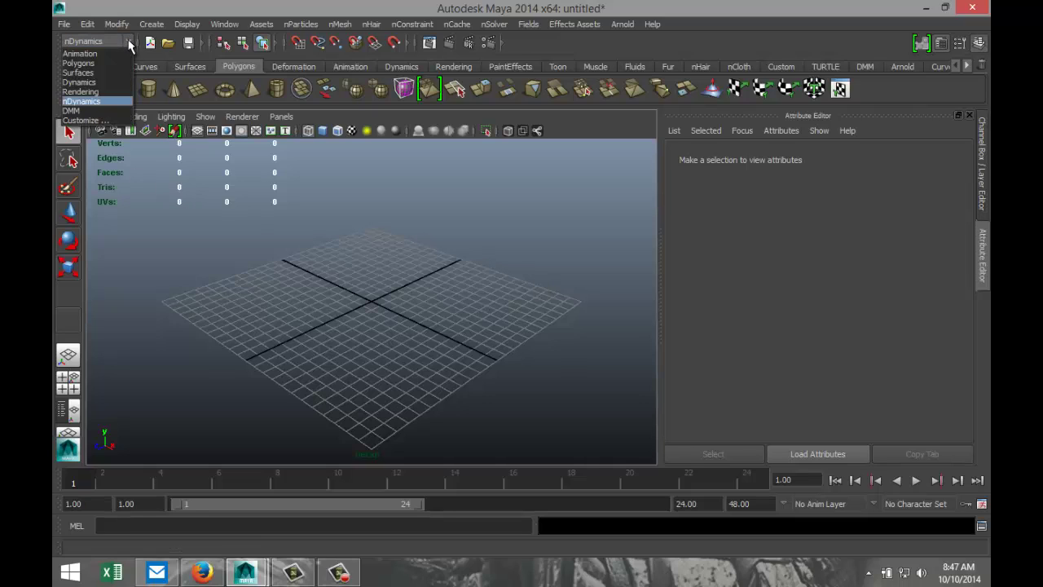
click(72, 110)
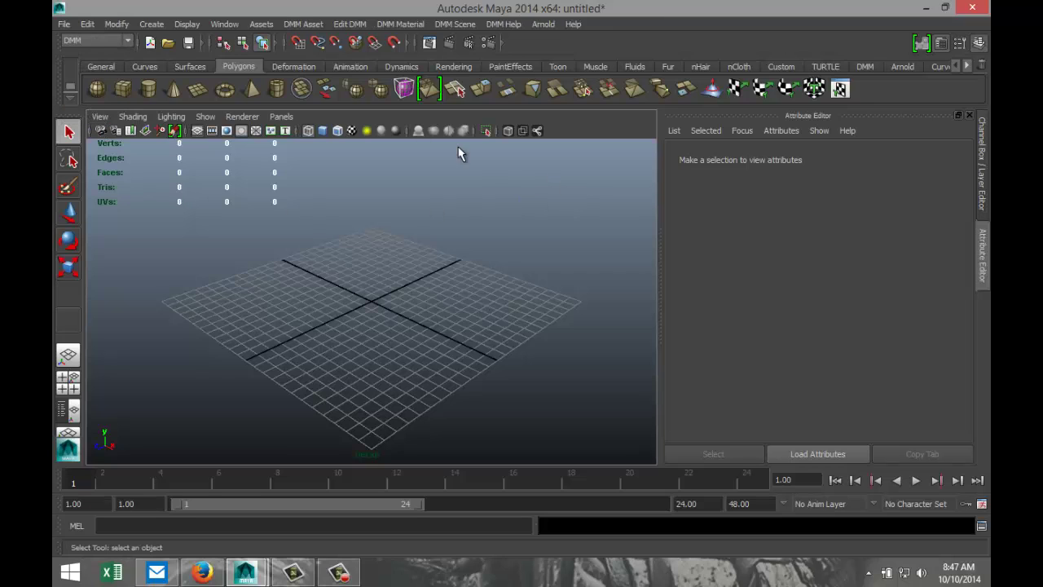
click(864, 66)
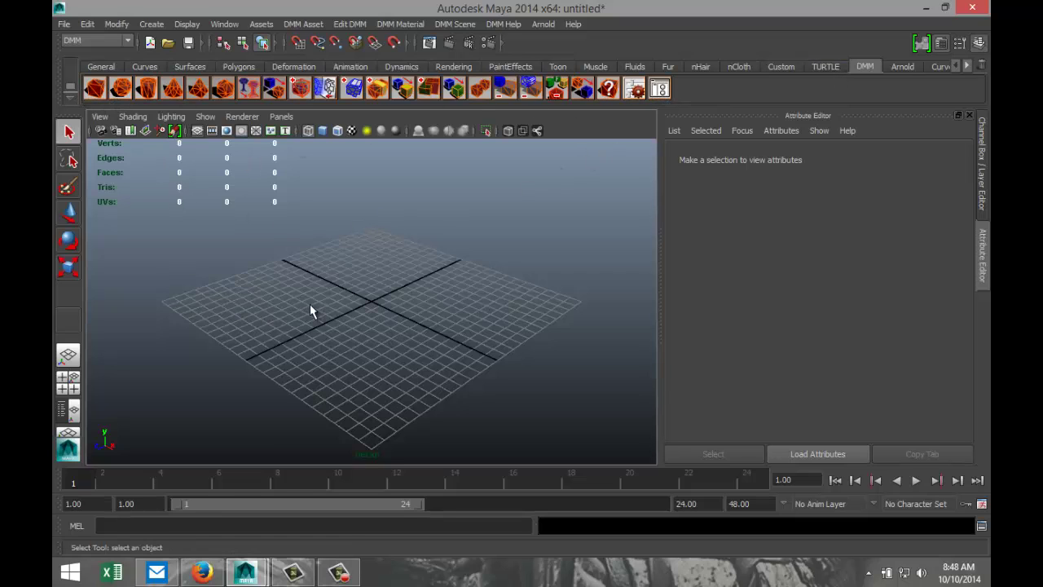
Create a DMM cube at the origin and raise it about 9 cm along the Y axis
mouse_move(300, 321)
alt+mouse_down()
mouse_move(315, 317)
mouse_move(312, 330)
alt+mouse_up()
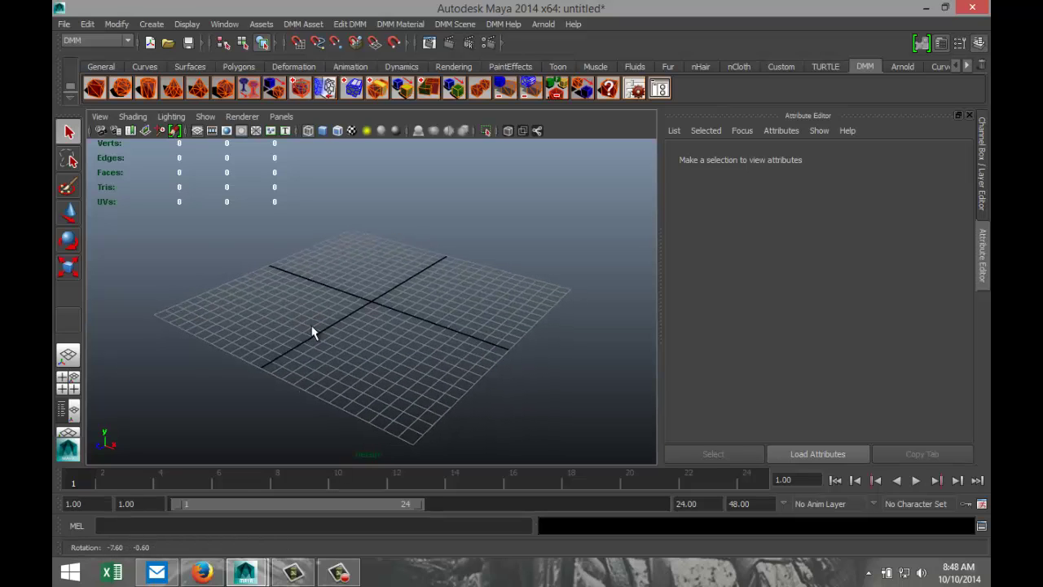
click(95, 93)
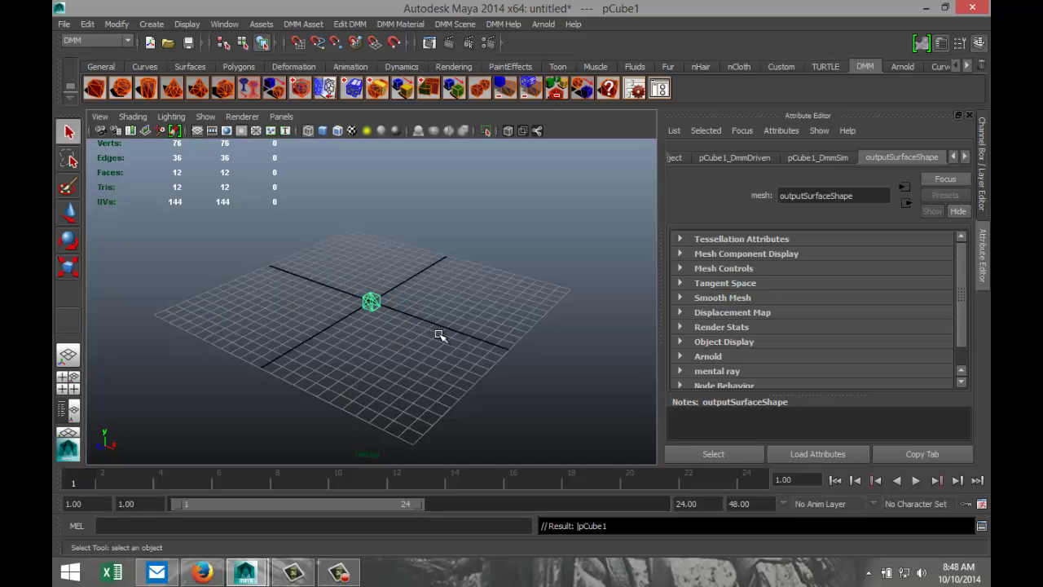
key(w)
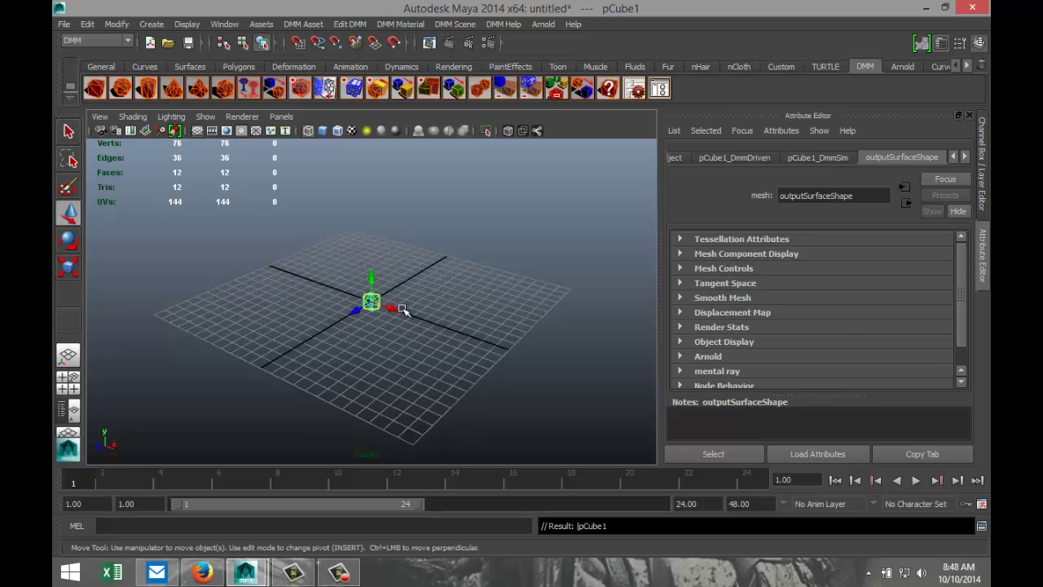
drag(373, 271, 368, 156)
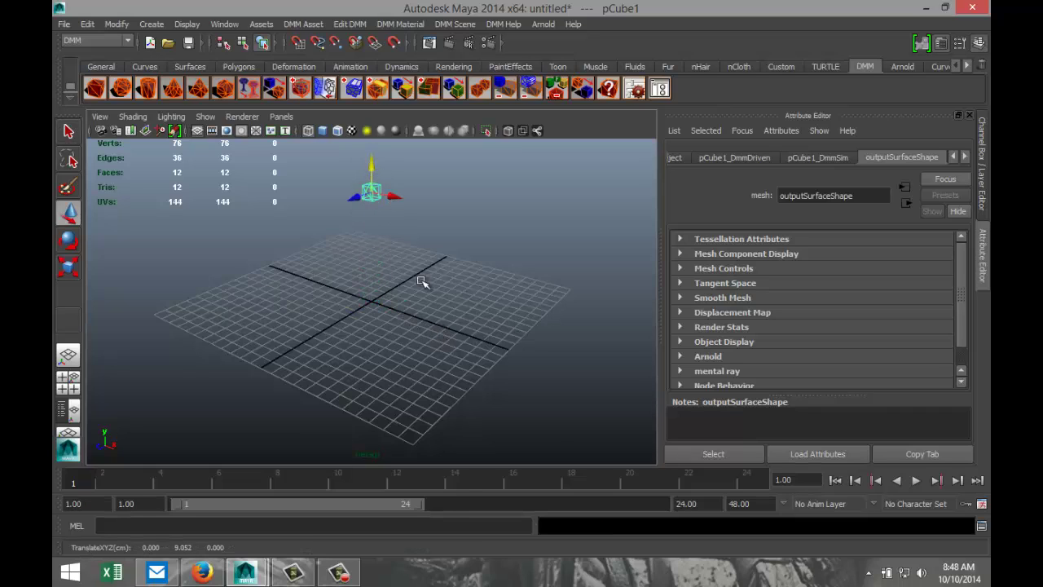
Set the animation and playback range to end at frame 100
double_click(712, 504)
text(100)
key(Tab)
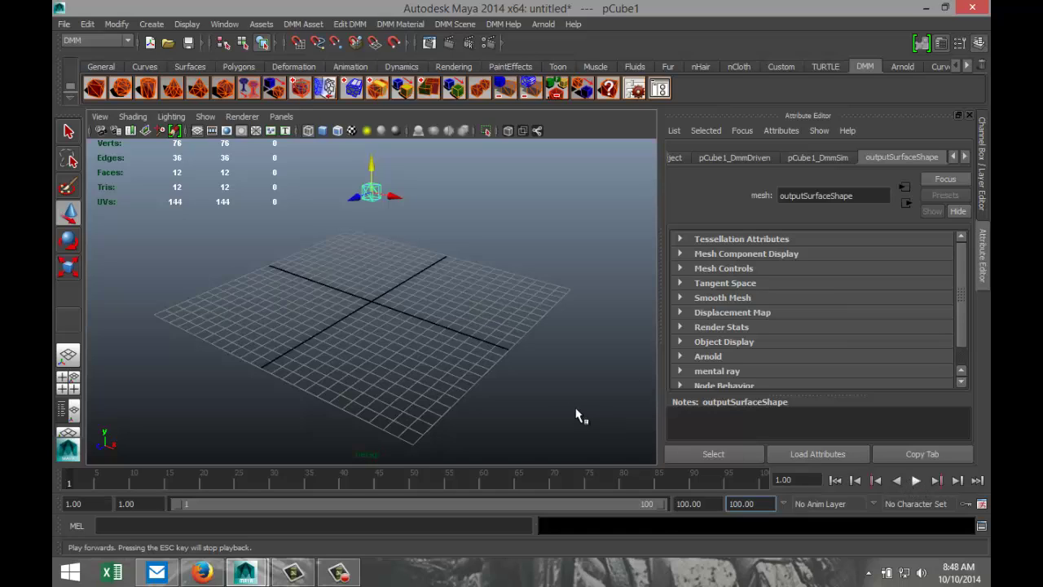
Play the DMM cube's simulation to watch its fall, then stop and return to the first frame
key(alt+v)
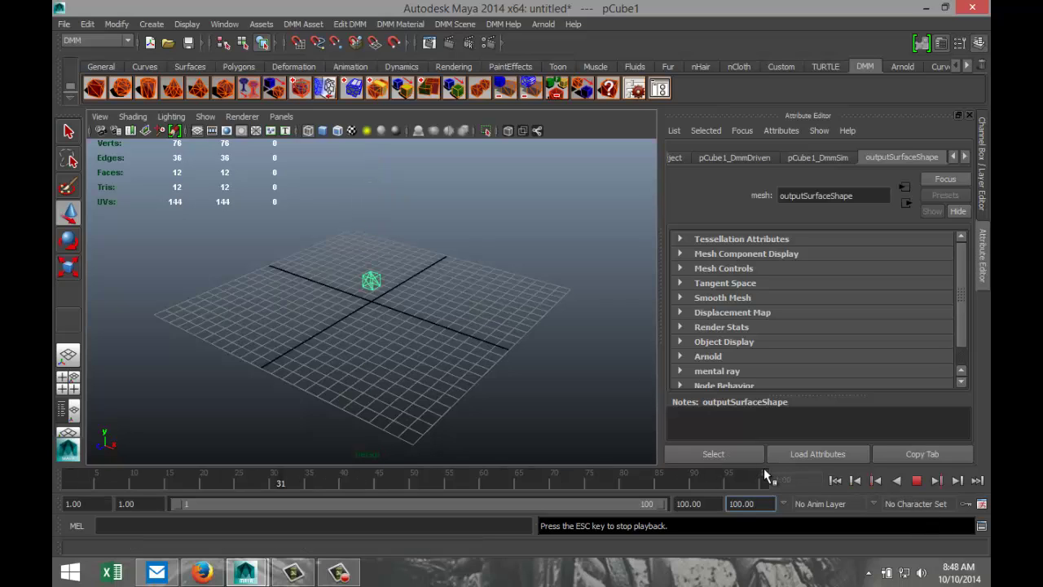
click(915, 480)
click(835, 481)
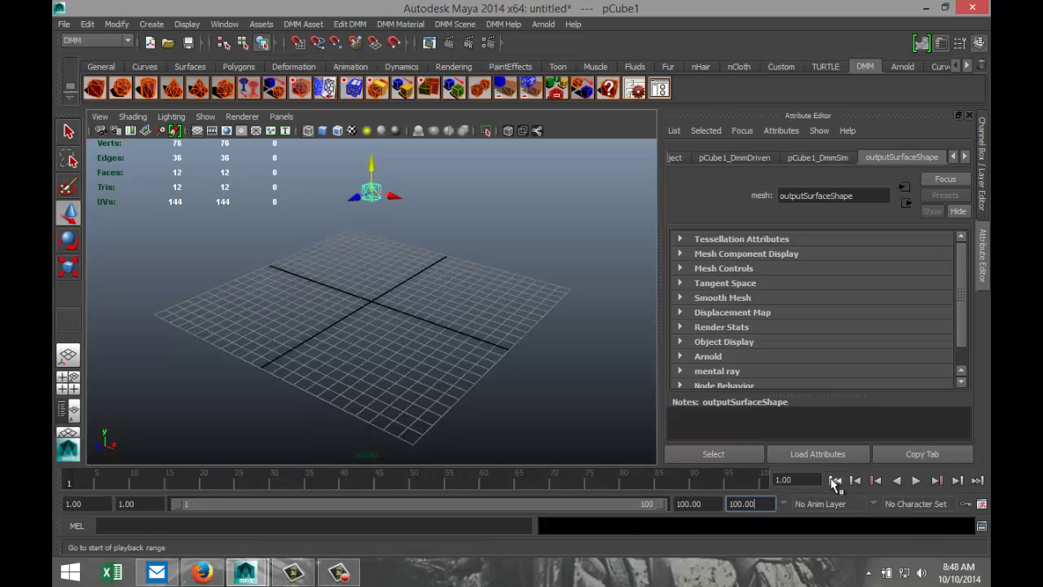
Lower the cube back to about the origin and scale it to a flat ground slab of about 21.6 by 1 by 25.5
drag(373, 189, 391, 280)
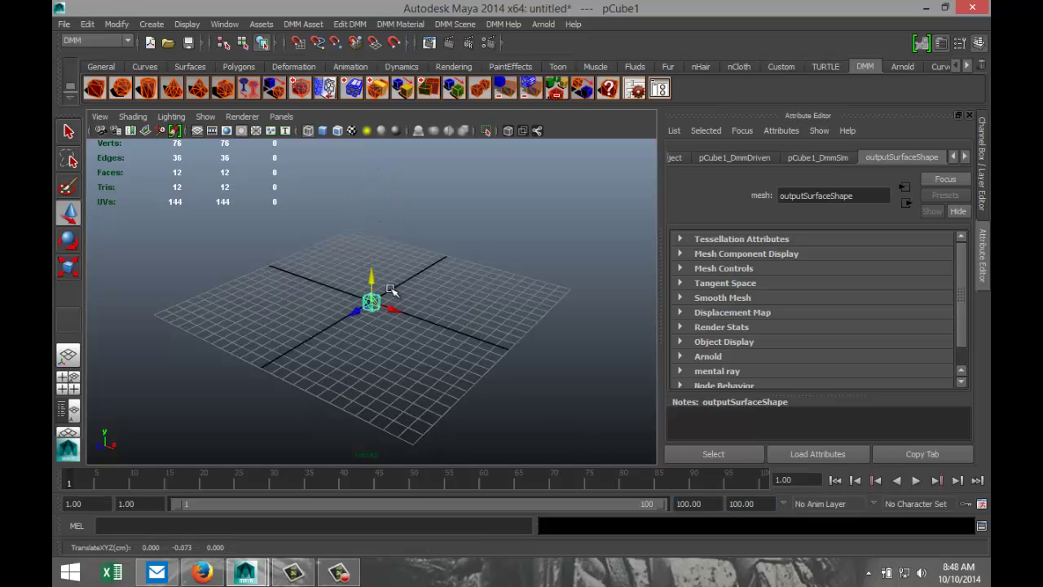
key(r)
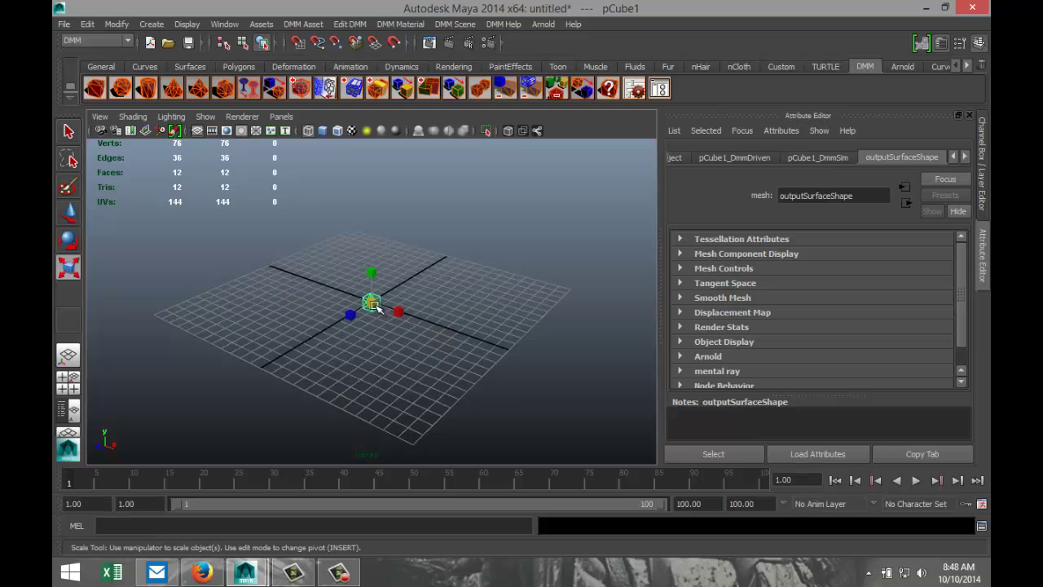
drag(374, 306, 450, 339)
drag(397, 312, 502, 350)
drag(350, 324, 263, 430)
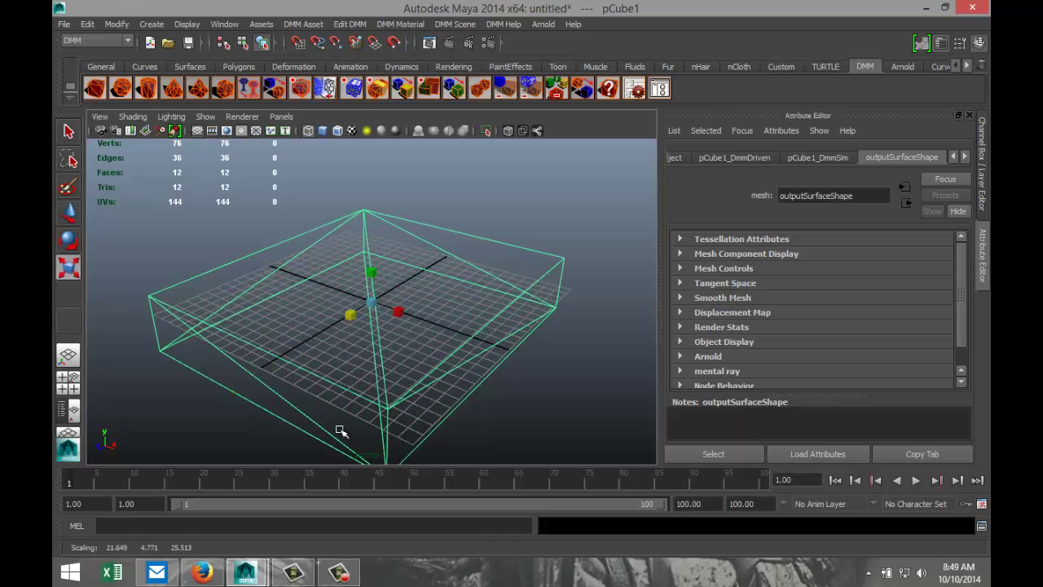
drag(371, 272, 386, 298)
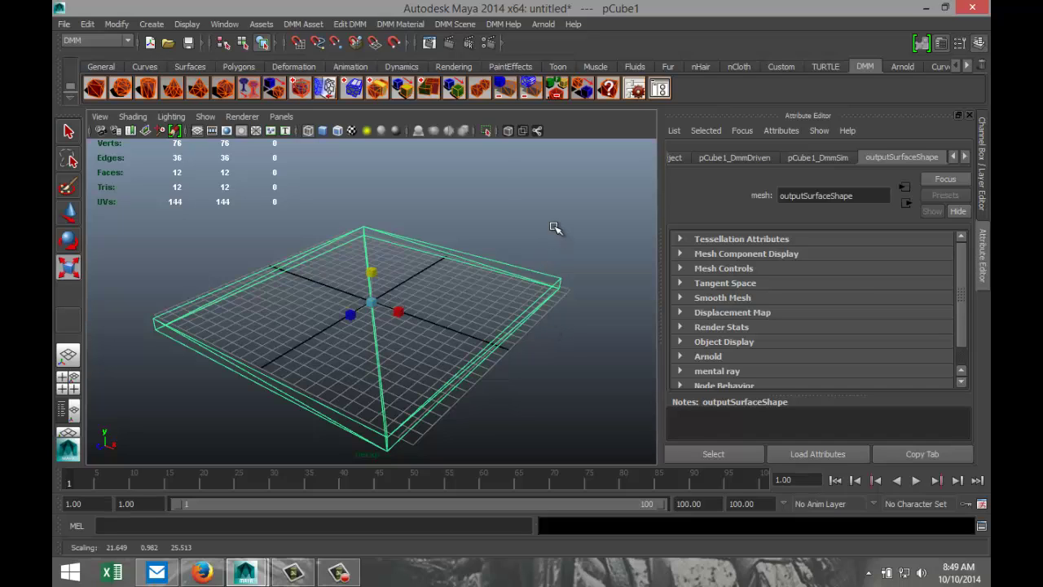
Display the scene shaded and make the slab DMM Passive in the DMM Asset Manager, leaving that window minimized
key(5)
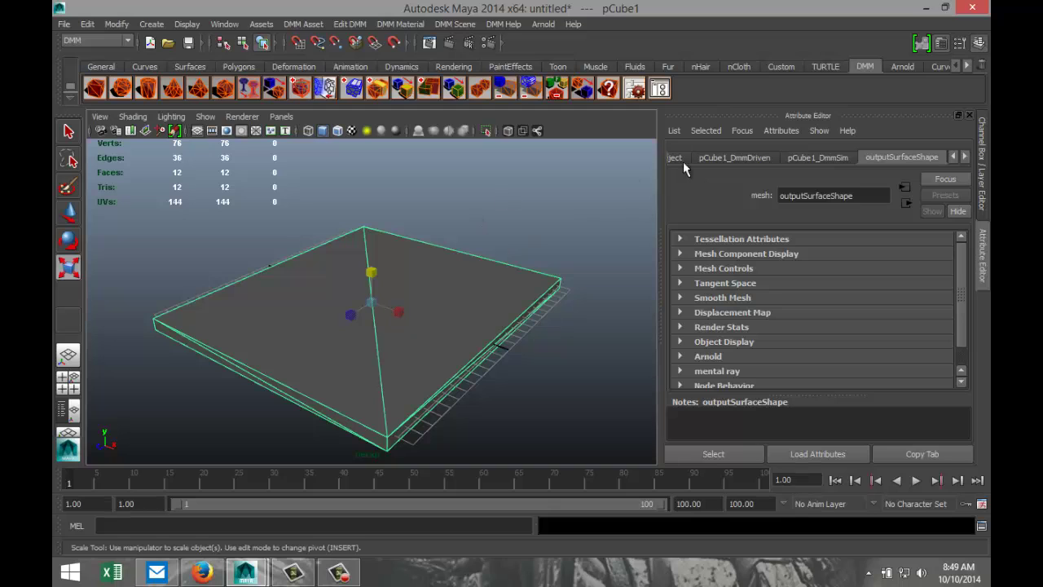
click(660, 90)
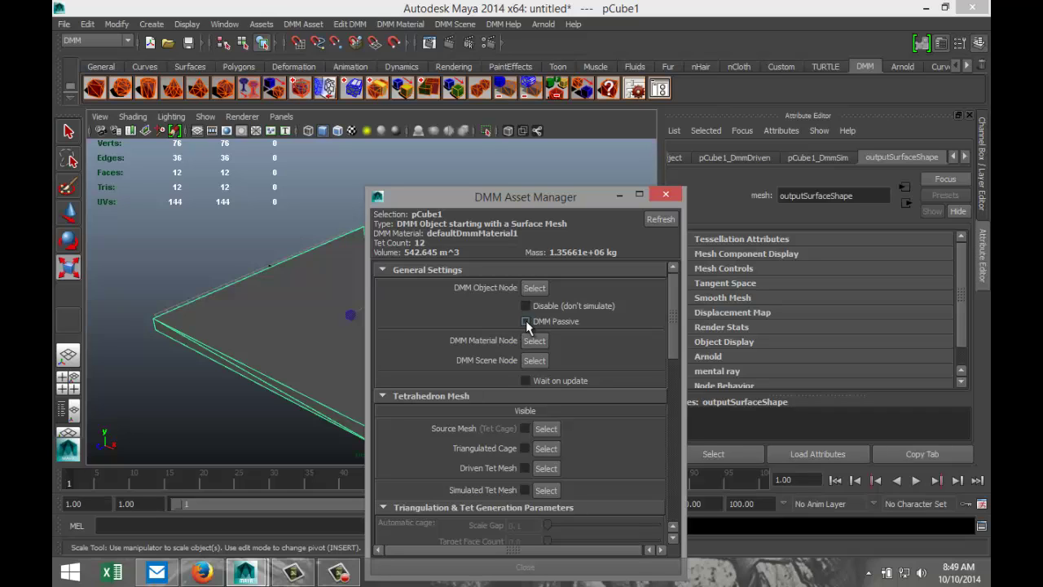
click(615, 196)
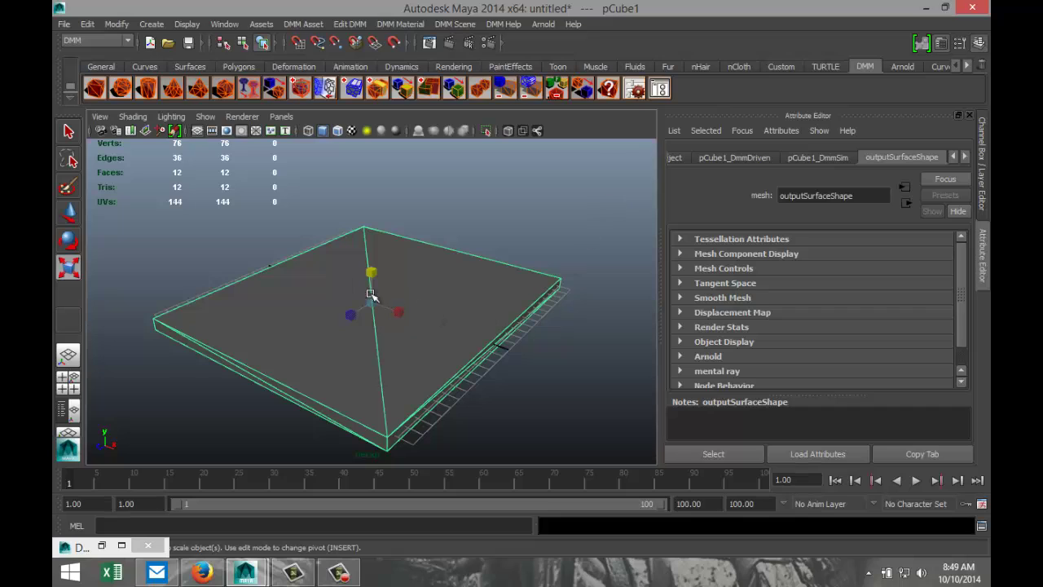
Create a DMM cylinder at the slab's centre and raise it straight up, well above the slab
click(147, 89)
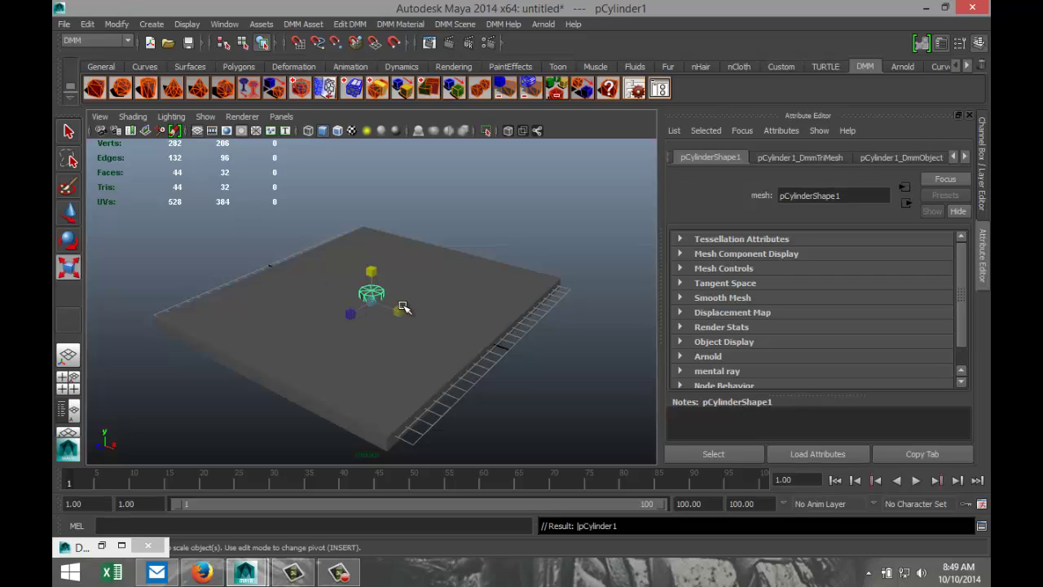
key(w)
drag(373, 277, 374, 119)
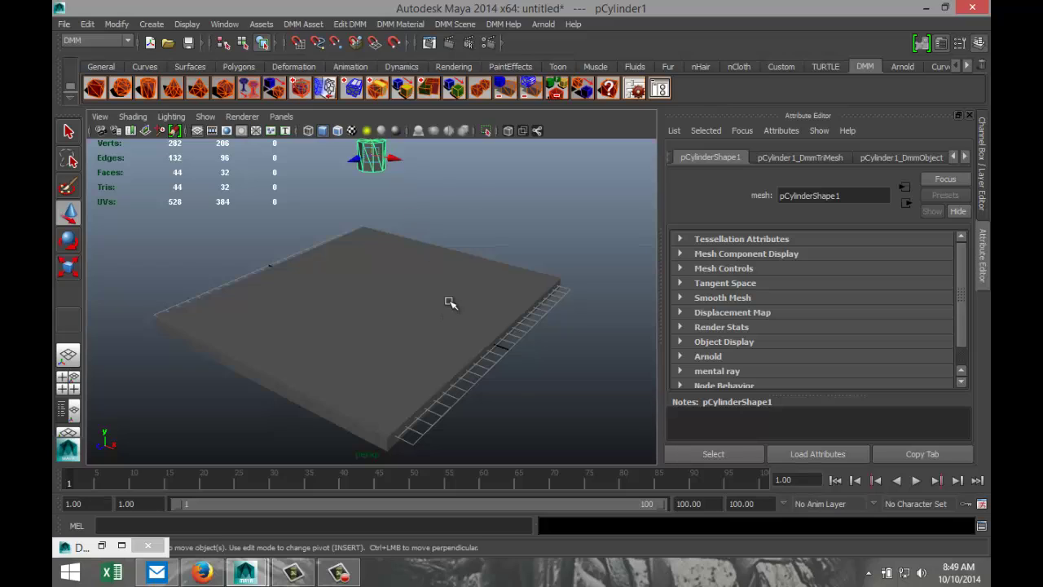
scroll(451, 303, down, 2)
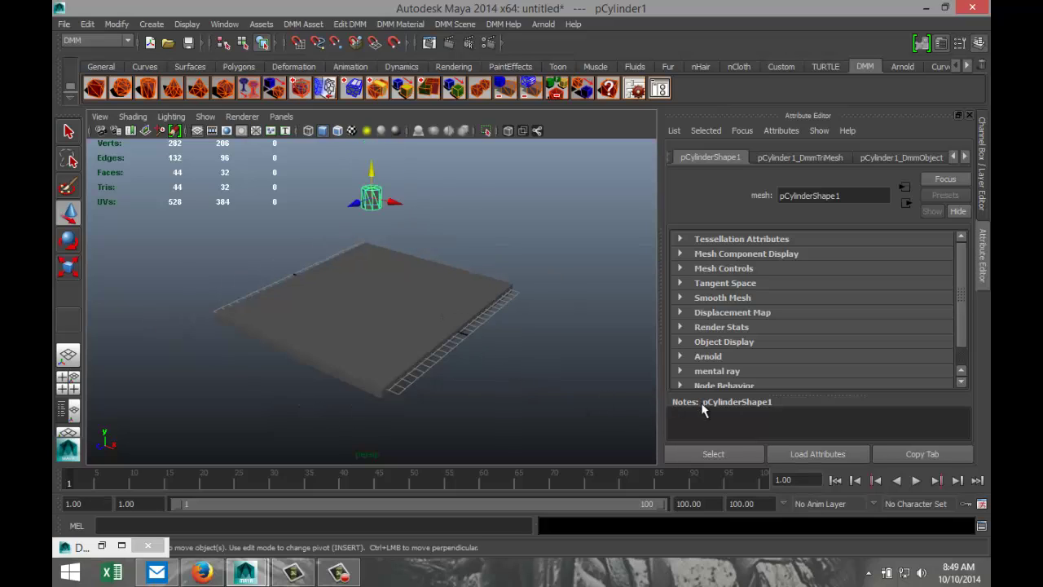
Play the simulation of the cylinder dropping onto the slab, then stop it and return to the first frame
click(916, 481)
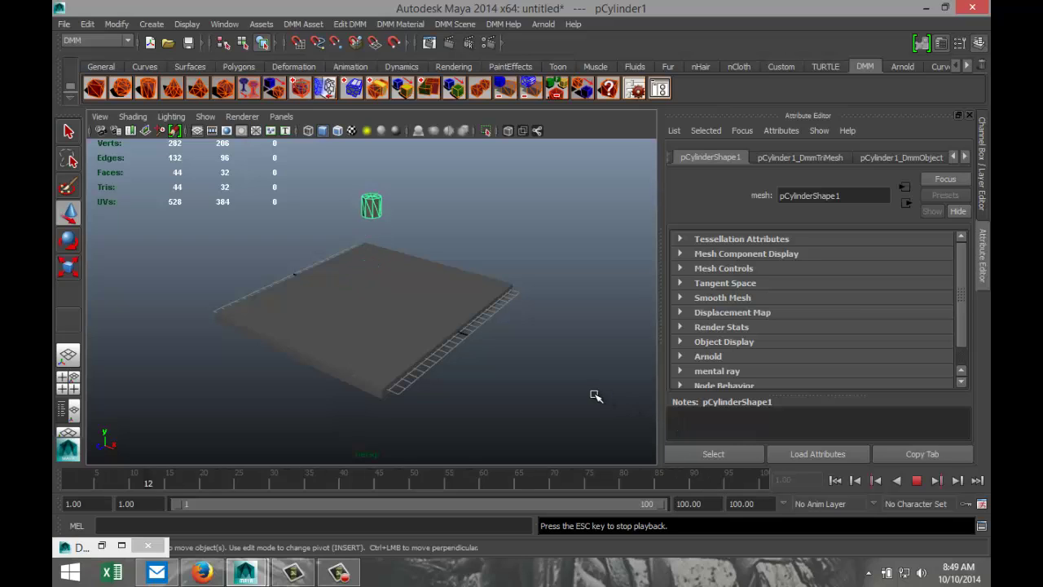
click(915, 480)
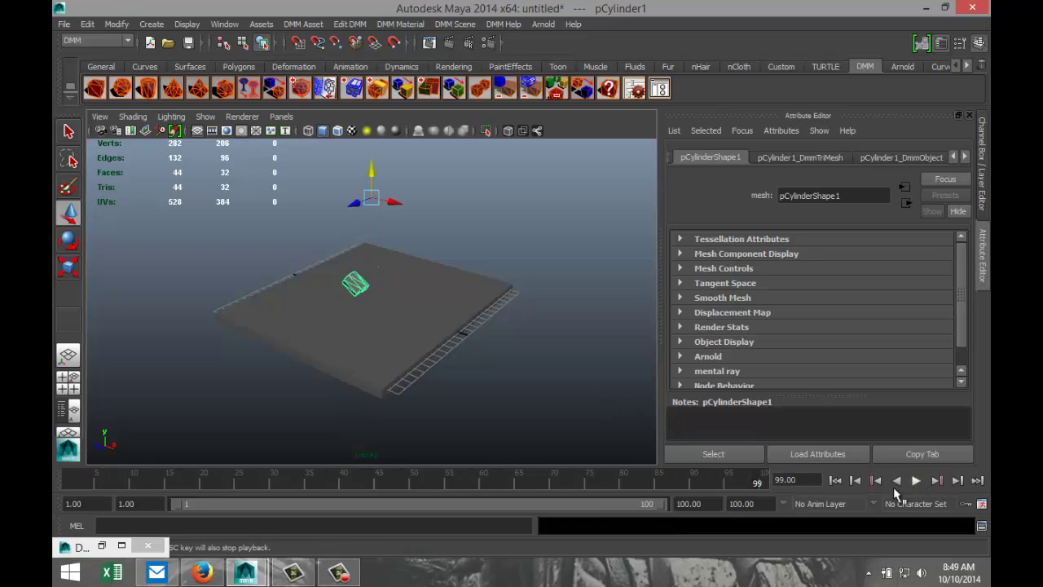
click(835, 481)
Extend both the playback range and the animation range to end at frame 200
drag(708, 506, 605, 515)
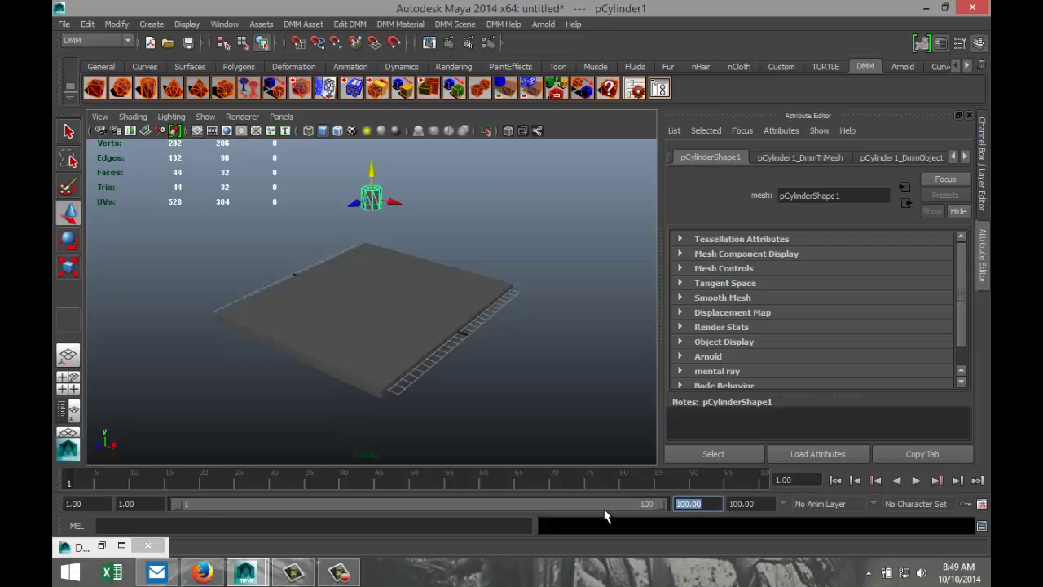
text(200)
click(765, 507)
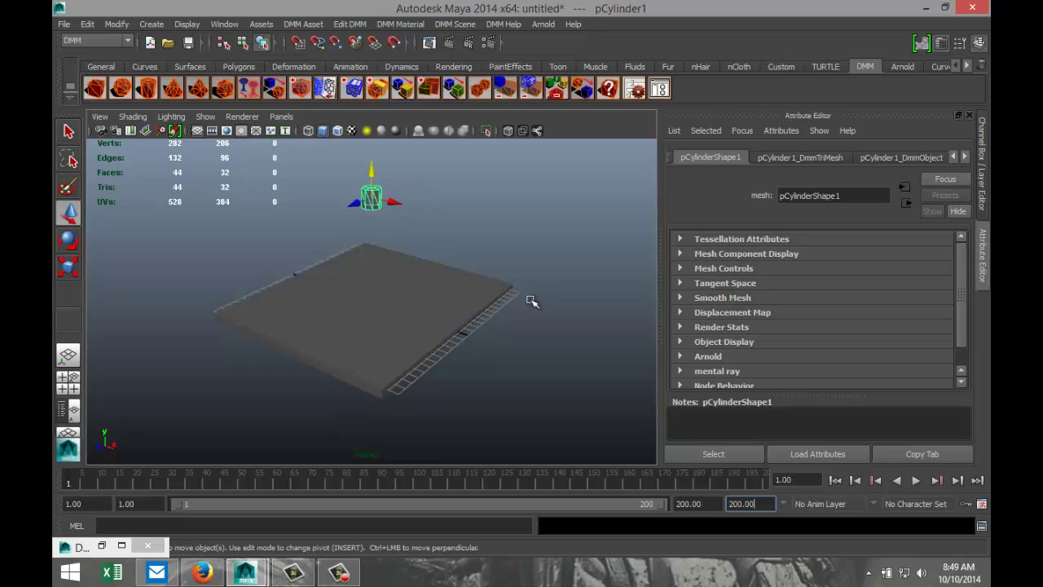
Open the default DMM material's attributes and set its Toughness to 10
click(637, 90)
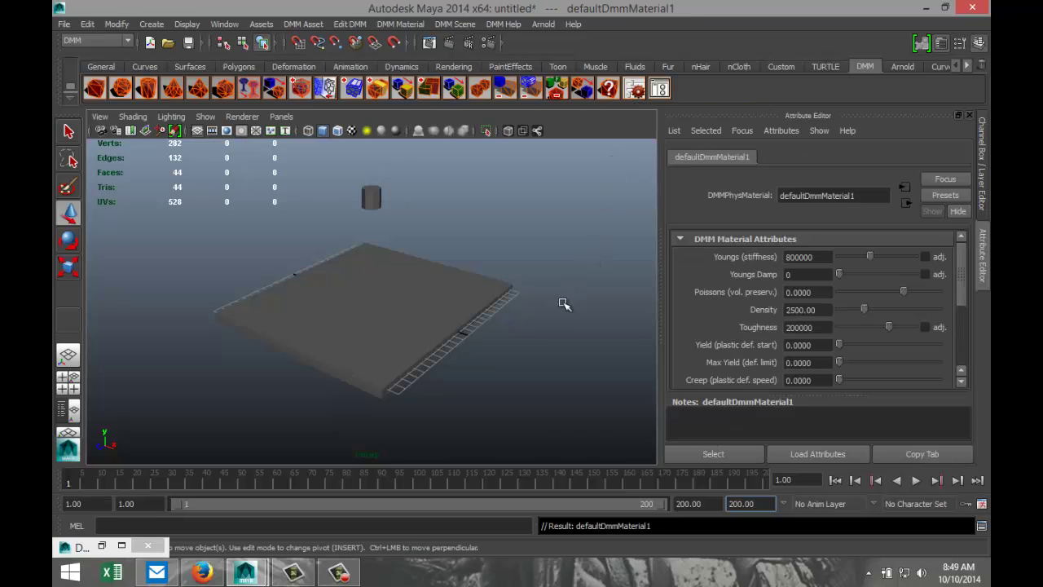
scroll(864, 274, down, 5)
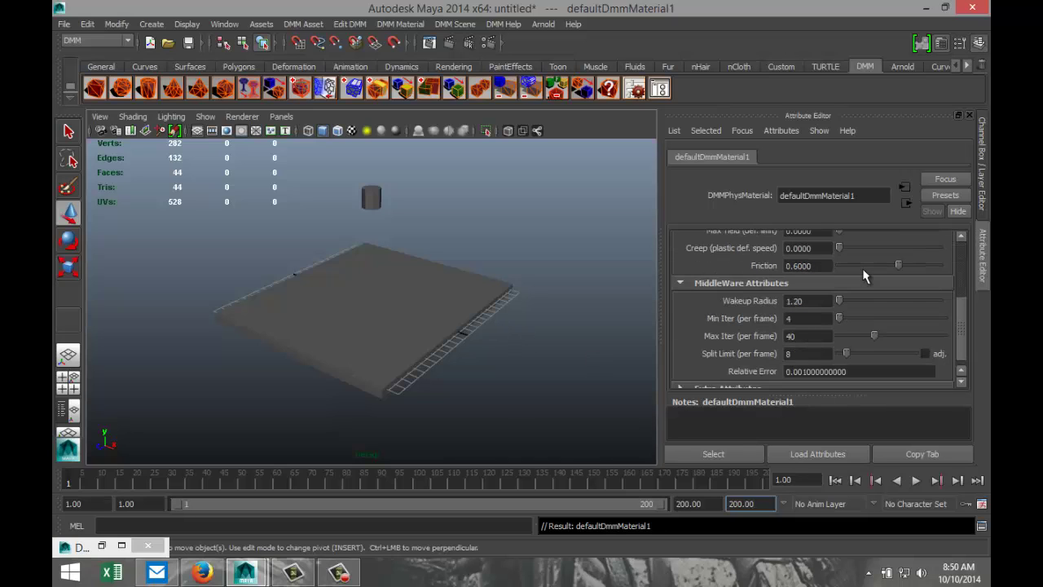
scroll(864, 275, up, 5)
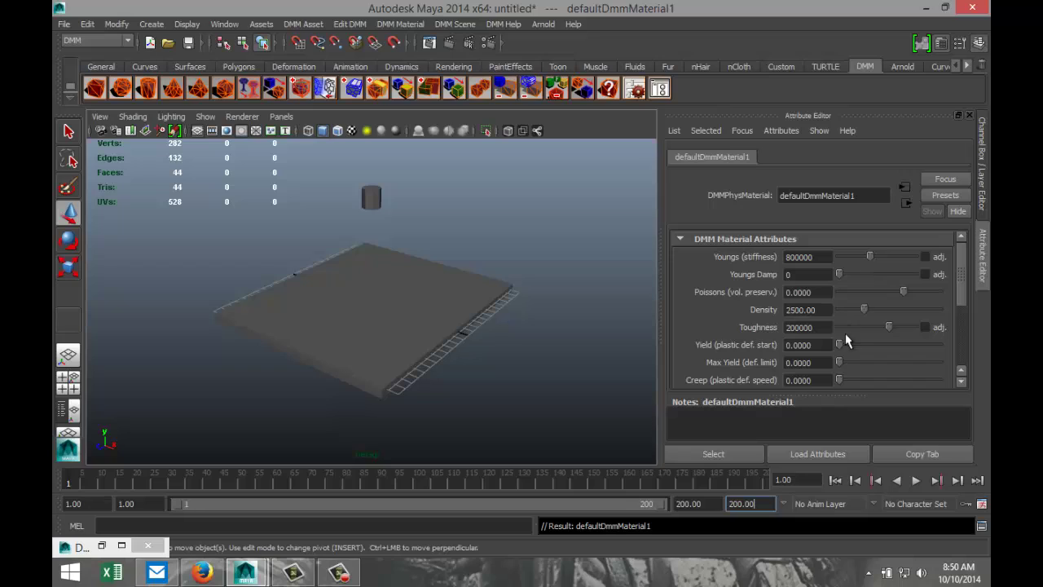
drag(823, 326, 735, 337)
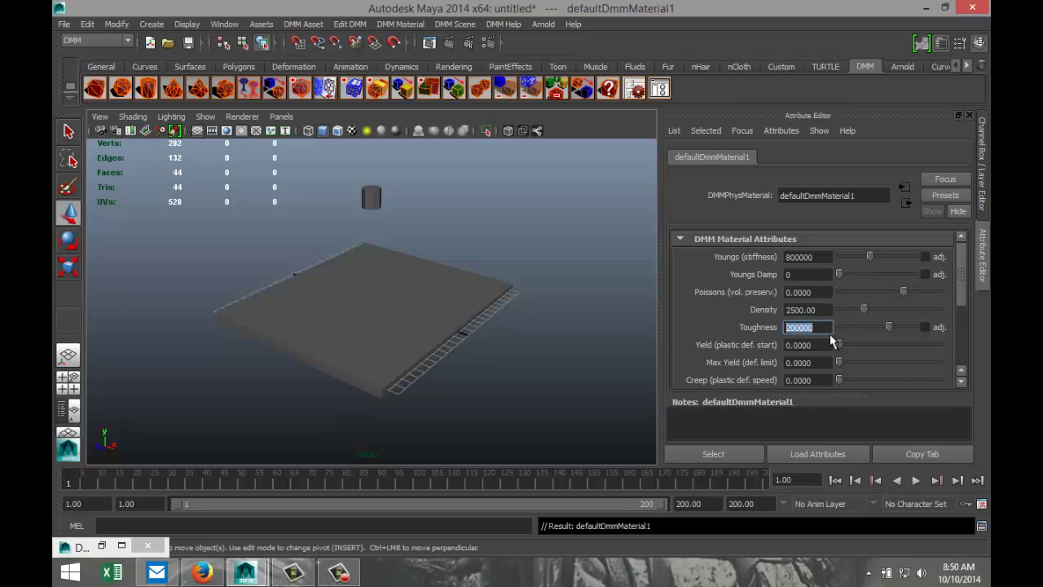
text(10)
click(818, 344)
Play the cylinder's drop with the weakened material over the full range, then stop and return to the first frame
scroll(505, 338, up, 4)
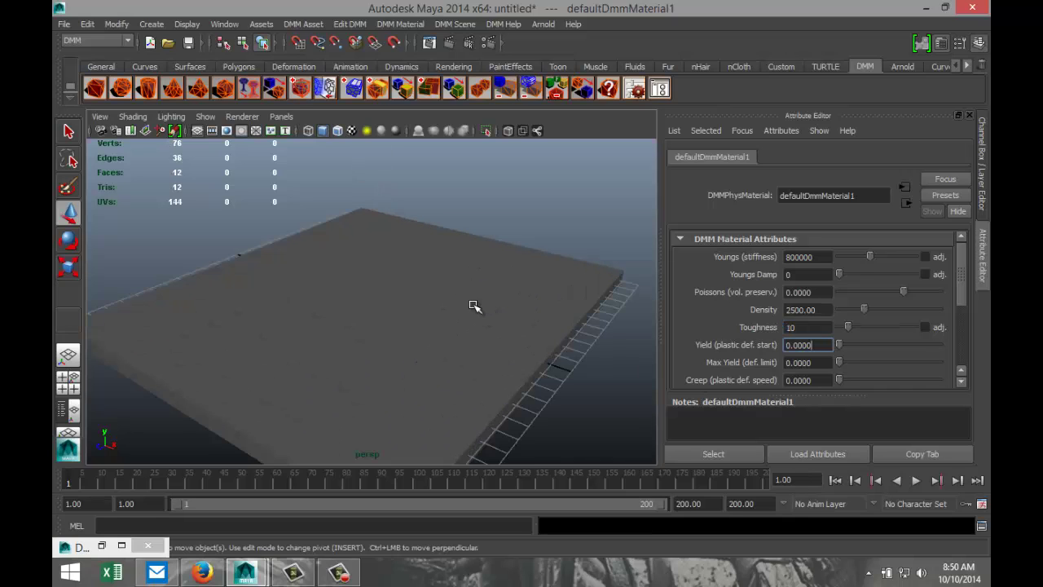
scroll(484, 377, down, 5)
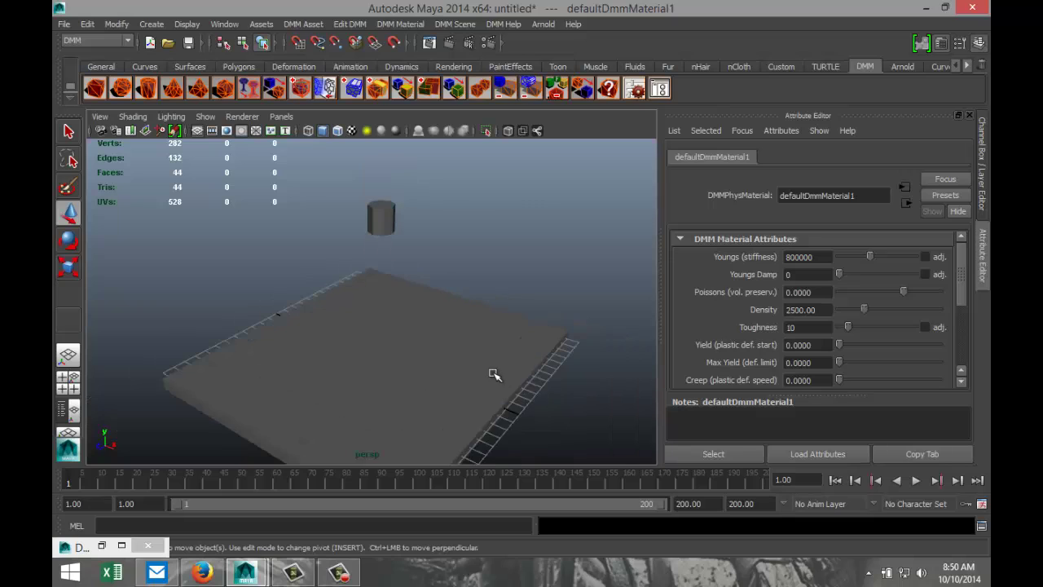
click(915, 479)
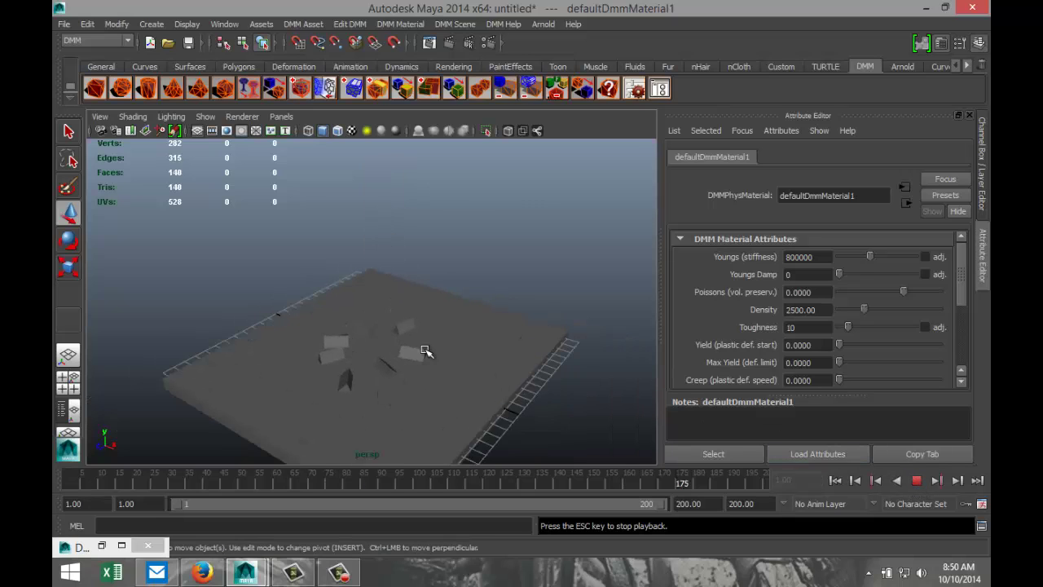
click(916, 480)
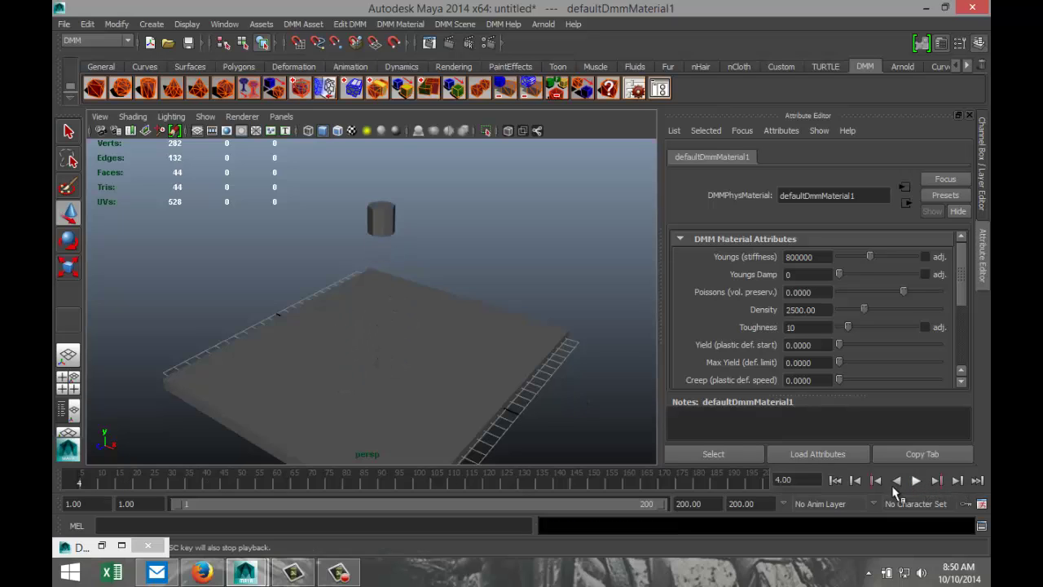
click(835, 481)
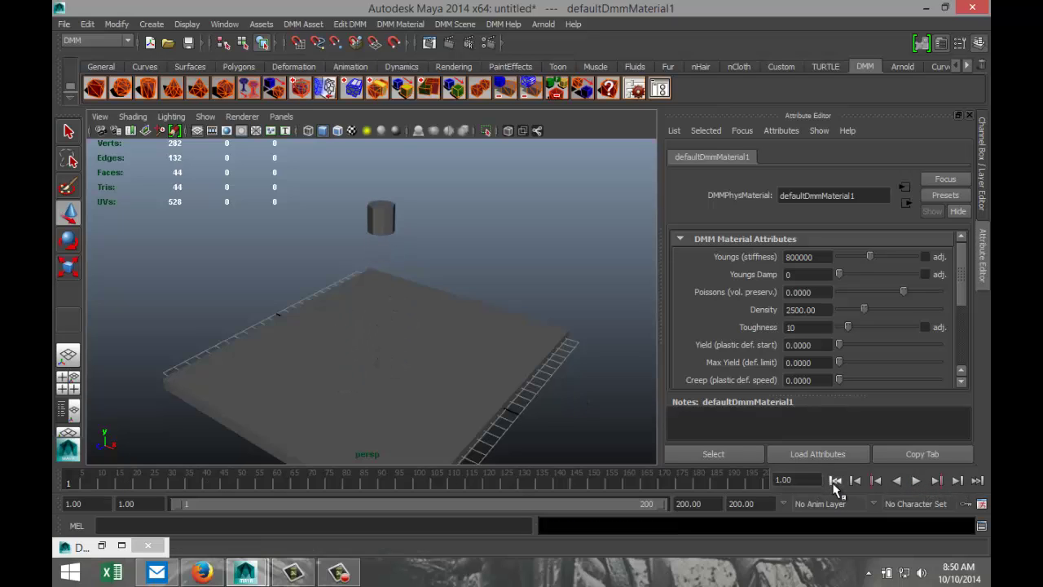
Switch to the polygon modelling tools and delete the DMM cylinder above the slab
alt+right_drag(449, 365, 402, 326)
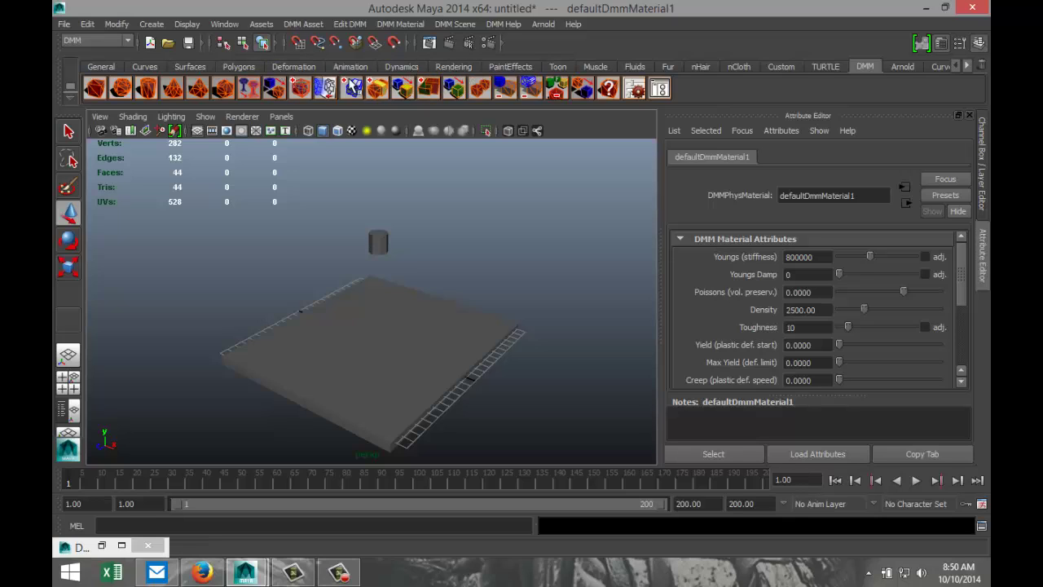
click(98, 41)
click(122, 65)
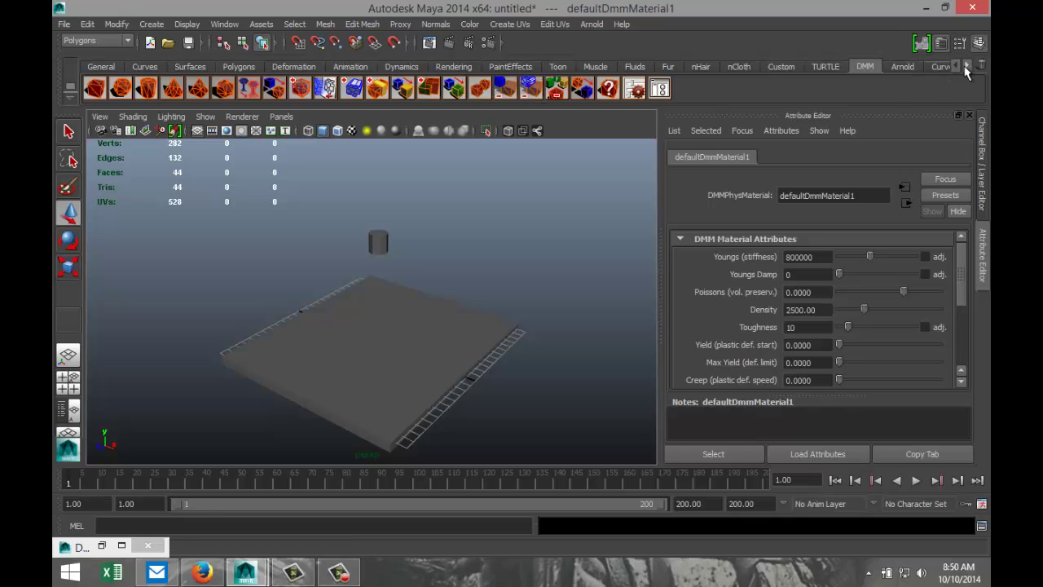
click(238, 68)
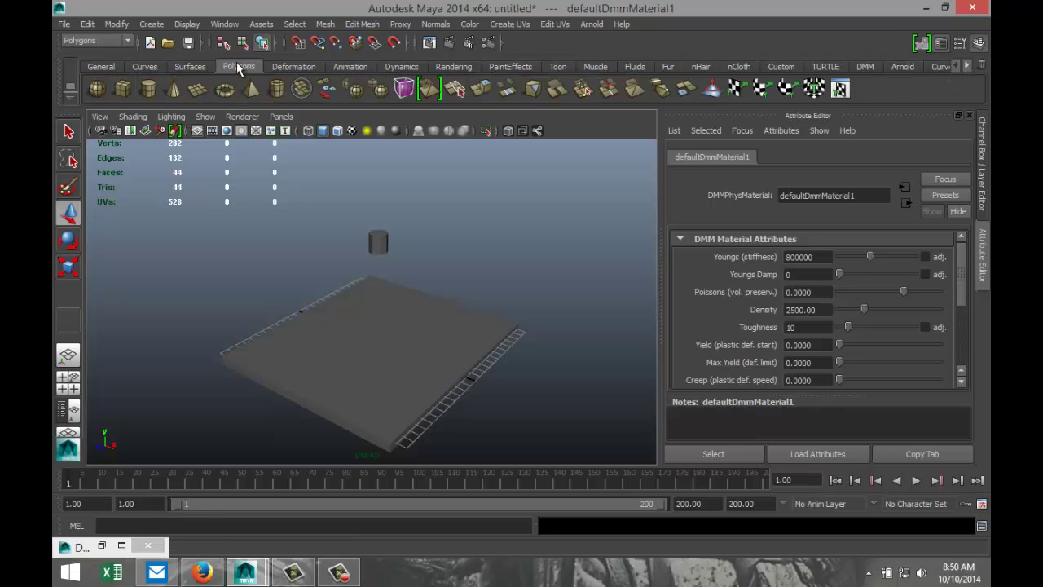
click(380, 242)
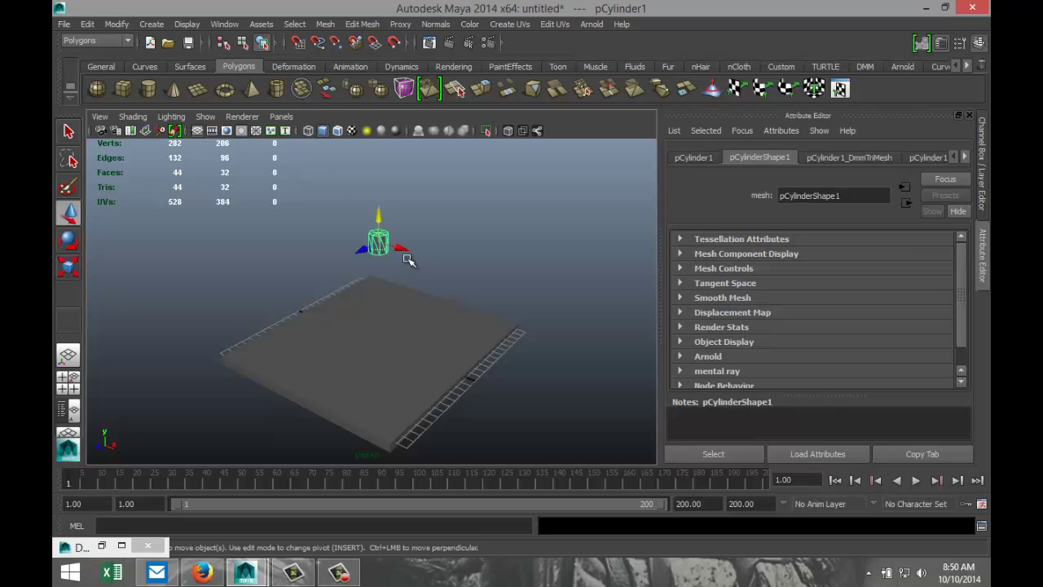
key(Delete)
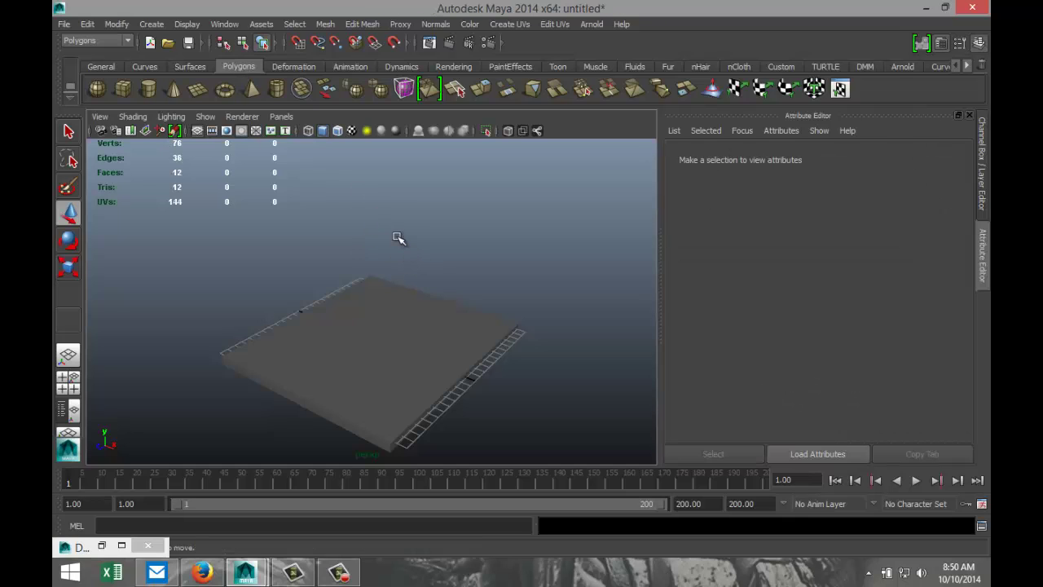
Create a polygon cube about 10.2 by 6.5 by 8 on the slab, with 10 subdivisions in width, height and depth
click(123, 89)
mouse_move(349, 342)
mouse_down()
mouse_move(453, 351)
mouse_move(433, 272)
mouse_move(425, 284)
mouse_up()
click(802, 159)
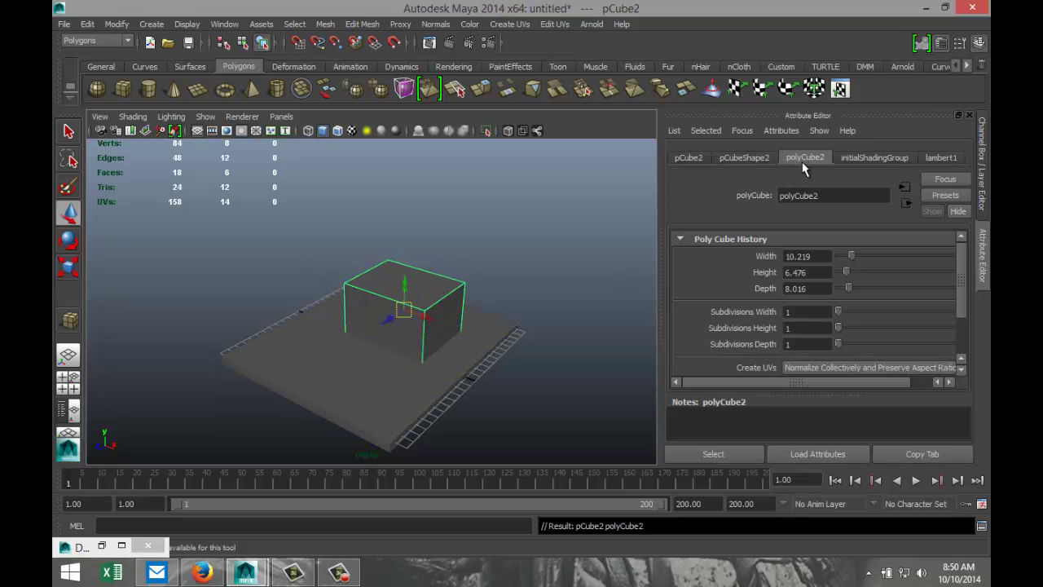
click(797, 311)
text(0)
click(799, 328)
text(0)
click(802, 344)
text(0)
Raise the subdivided cube clear above the slab and convert it into a simulated DMM object
click(582, 261)
click(415, 291)
drag(403, 283, 357, 244)
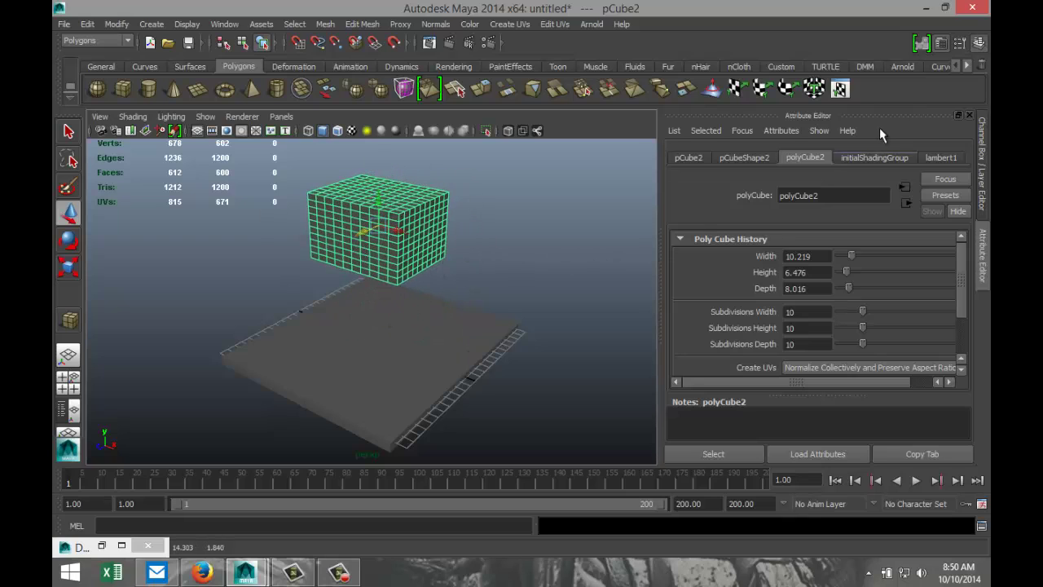
click(866, 69)
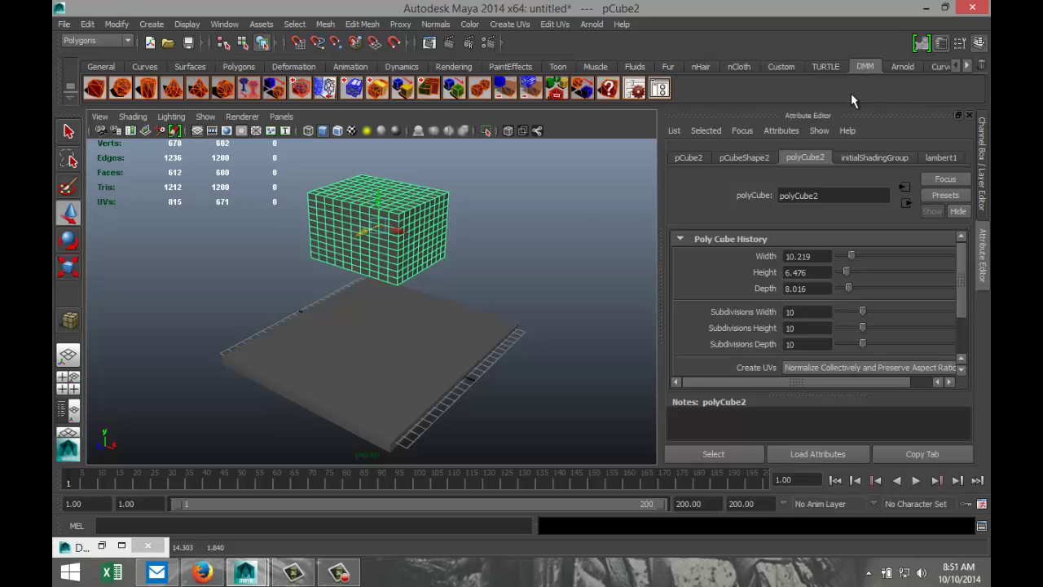
click(249, 88)
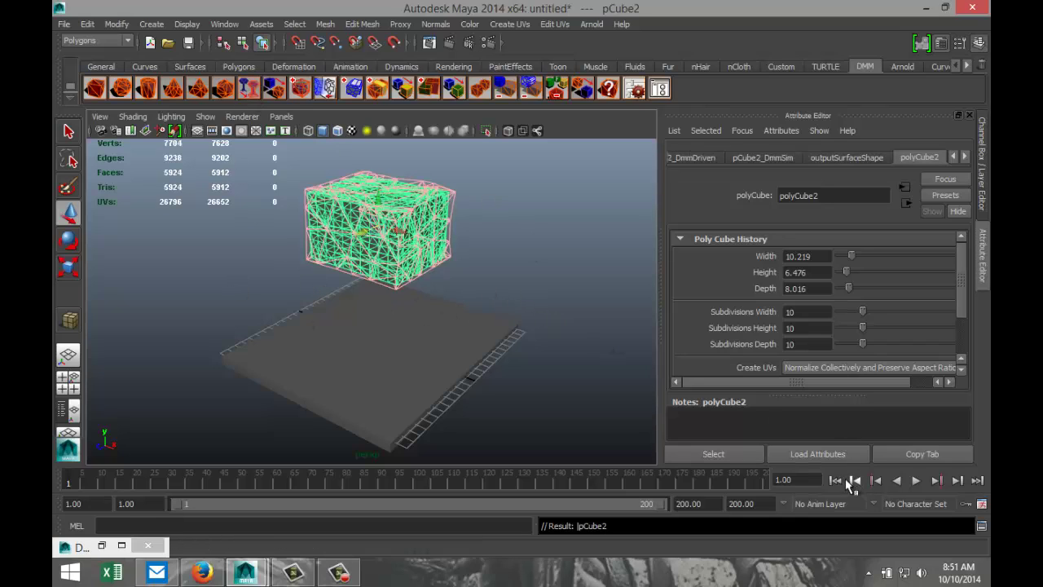
Play the simulation of the DMM cube falling towards the slab and stop it at frame 31
click(916, 481)
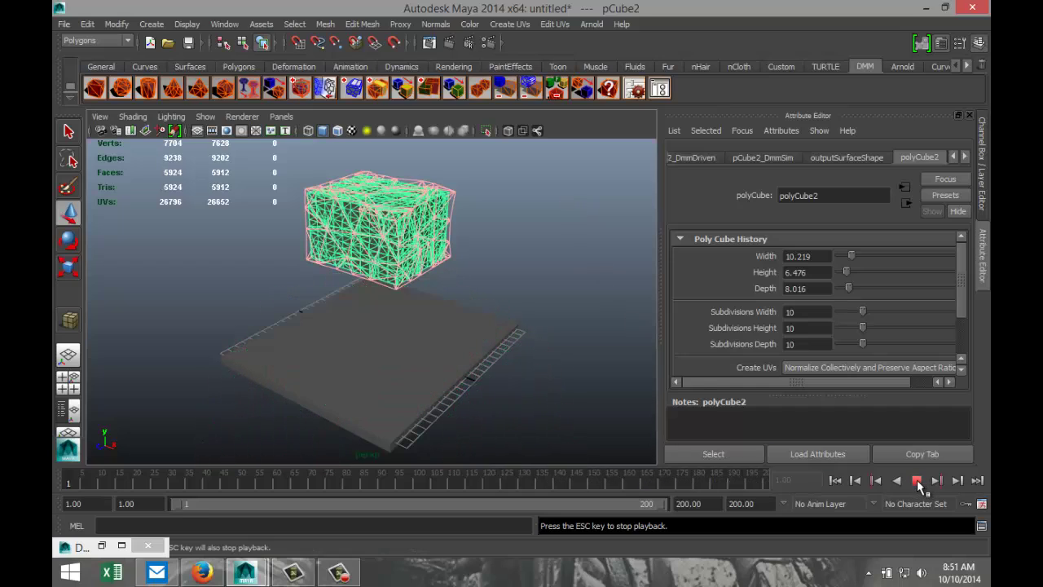
click(917, 480)
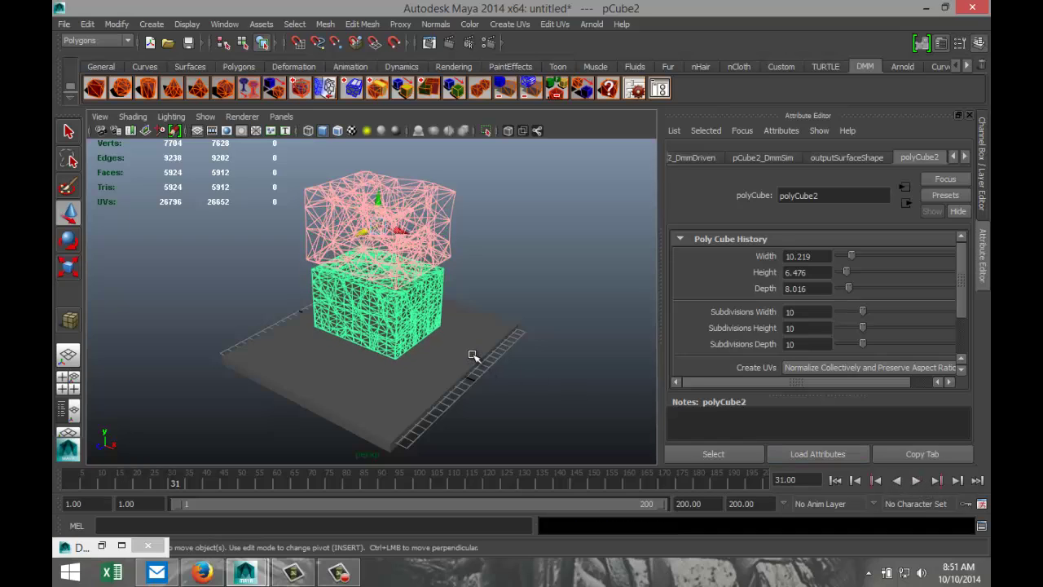